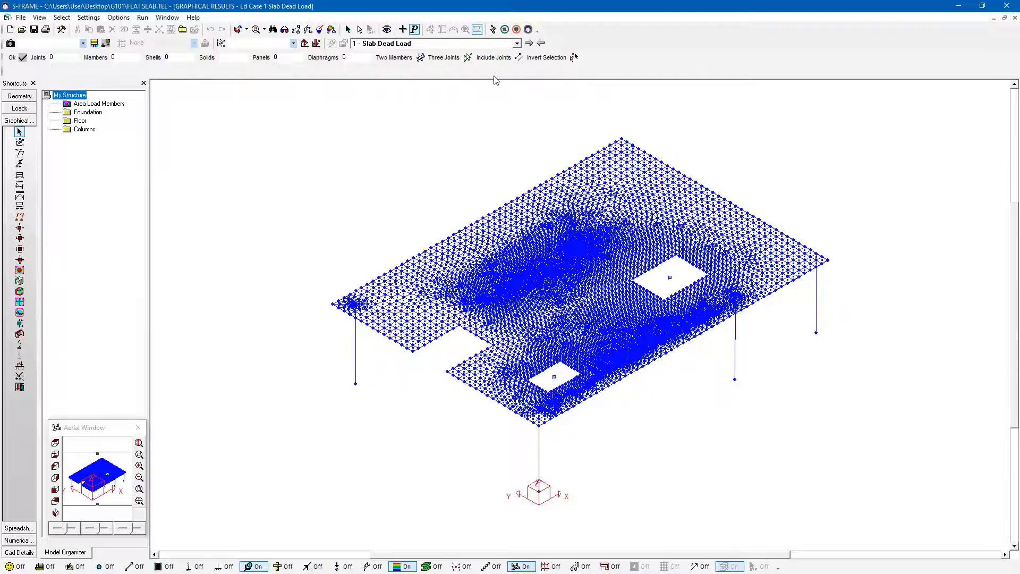
# Keep Slab Dead Load as the load case and launch S-VIEW from the Run menu
pyautogui.click(433, 44)
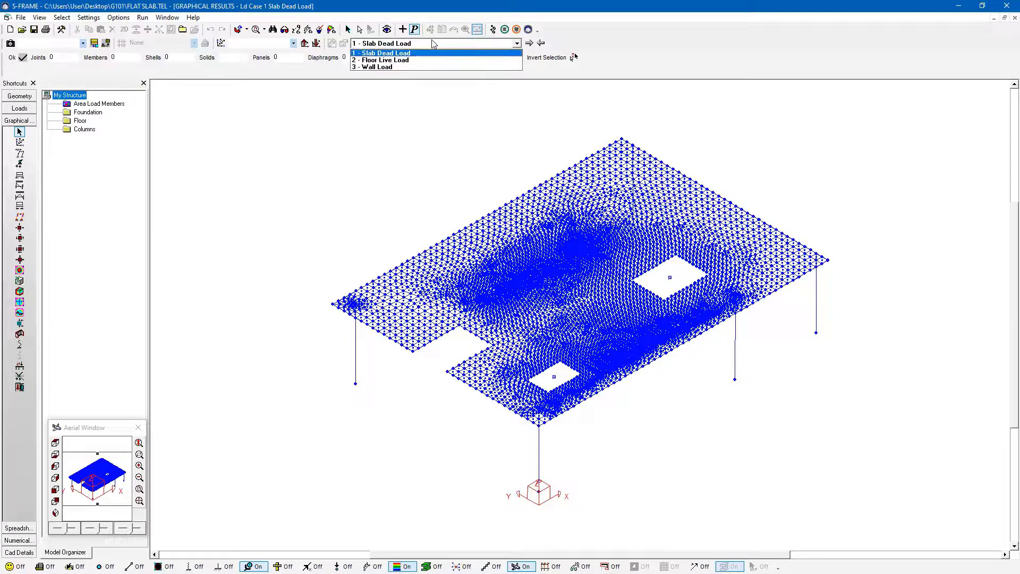
pyautogui.click(433, 45)
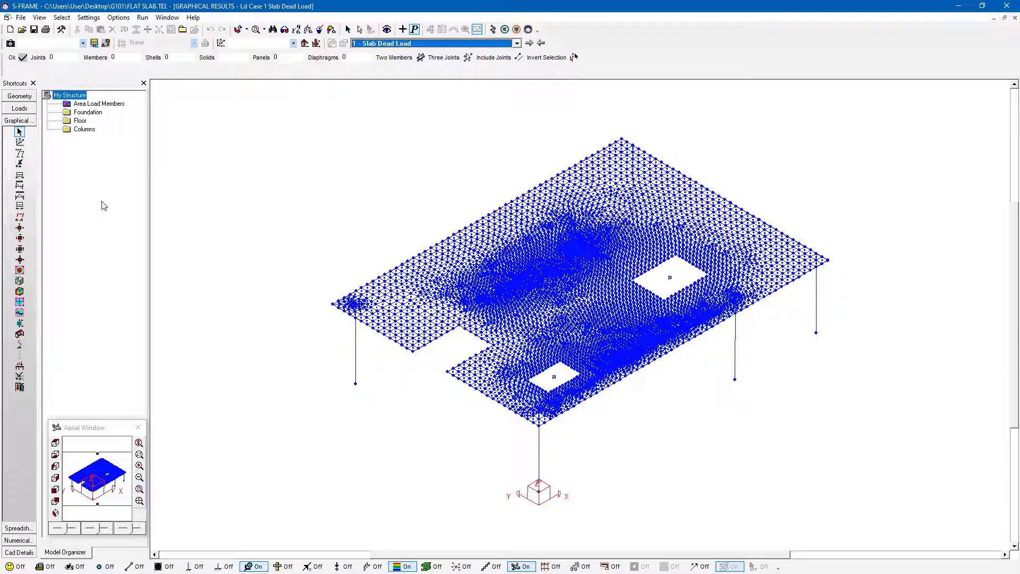
pyautogui.click(144, 19)
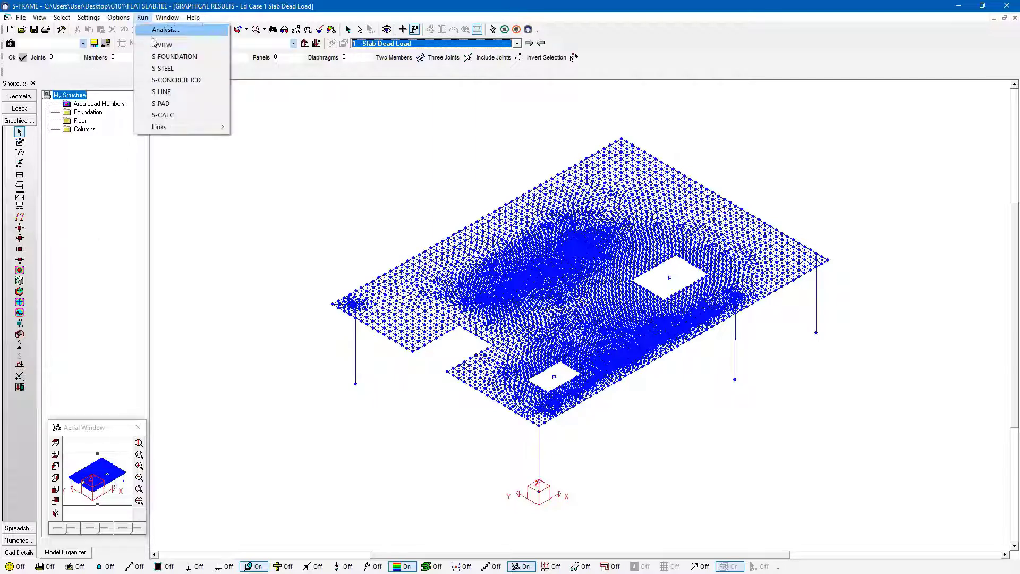
pyautogui.click(158, 47)
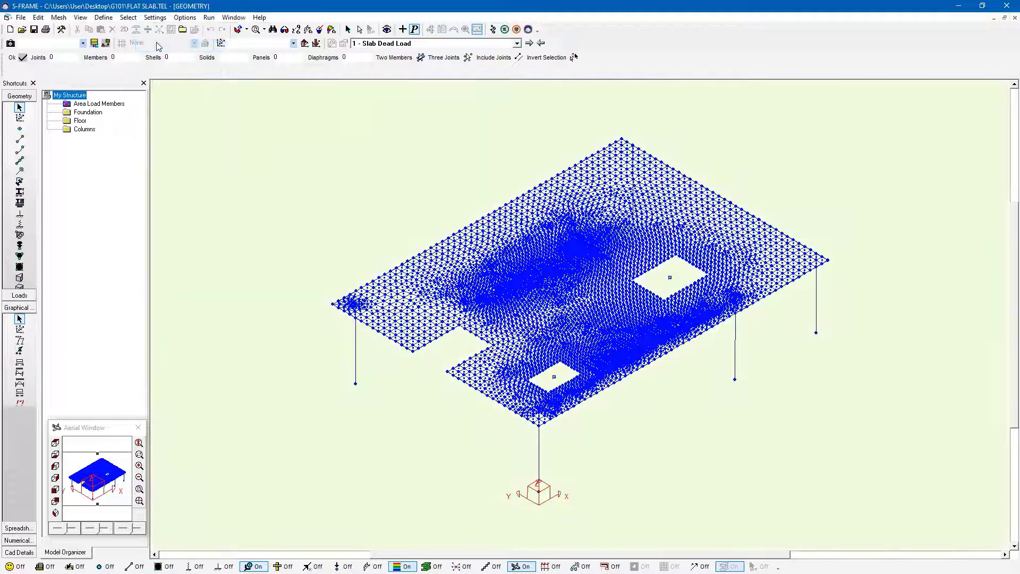
# Maximize S-VIEW and enlarge the 3-D model view and displacement timeline panes
pyautogui.doubleClick(486, 7)
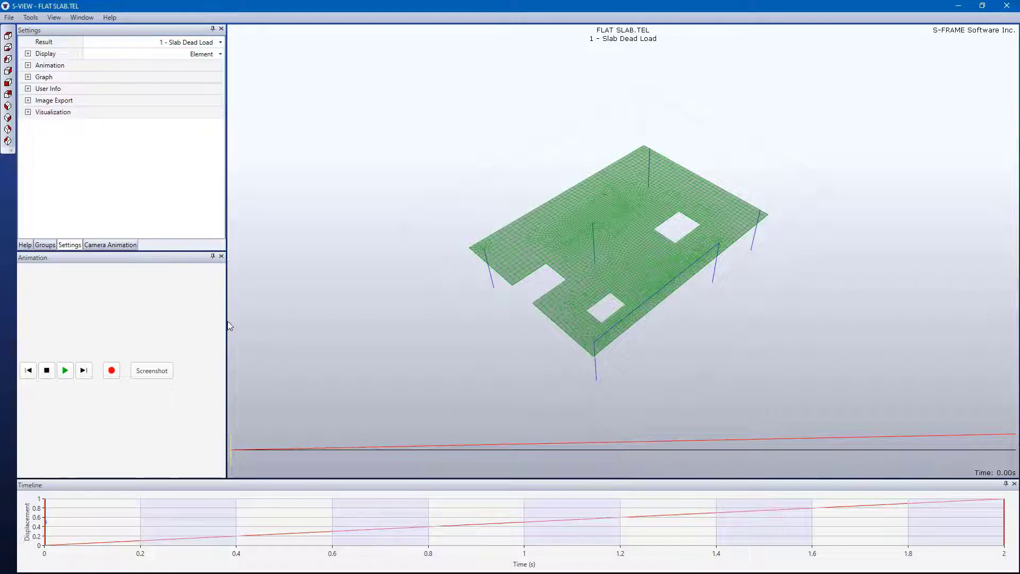
pyautogui.moveTo(227, 322); pyautogui.dragTo(203, 320)
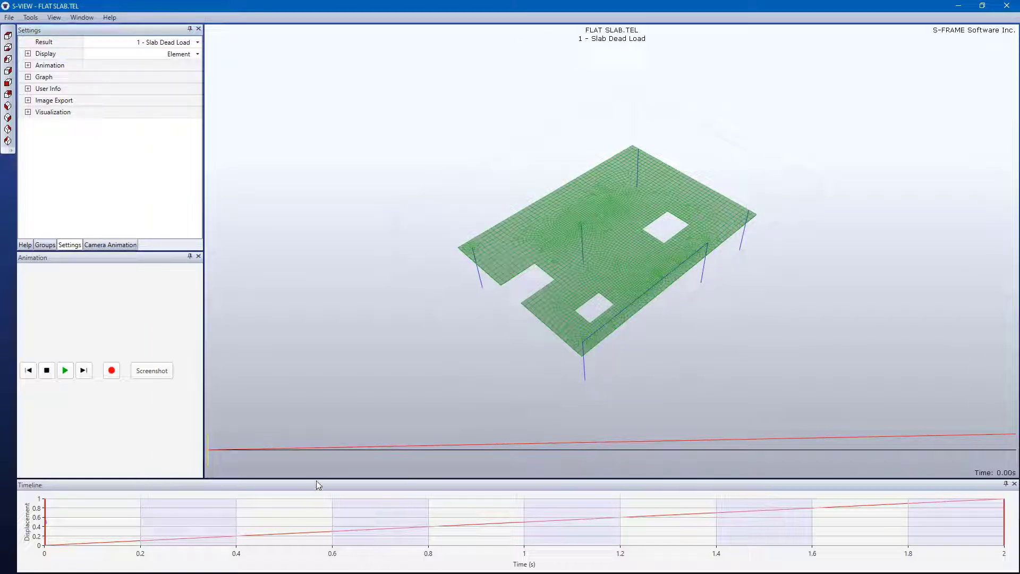
pyautogui.moveTo(319, 482); pyautogui.dragTo(308, 445)
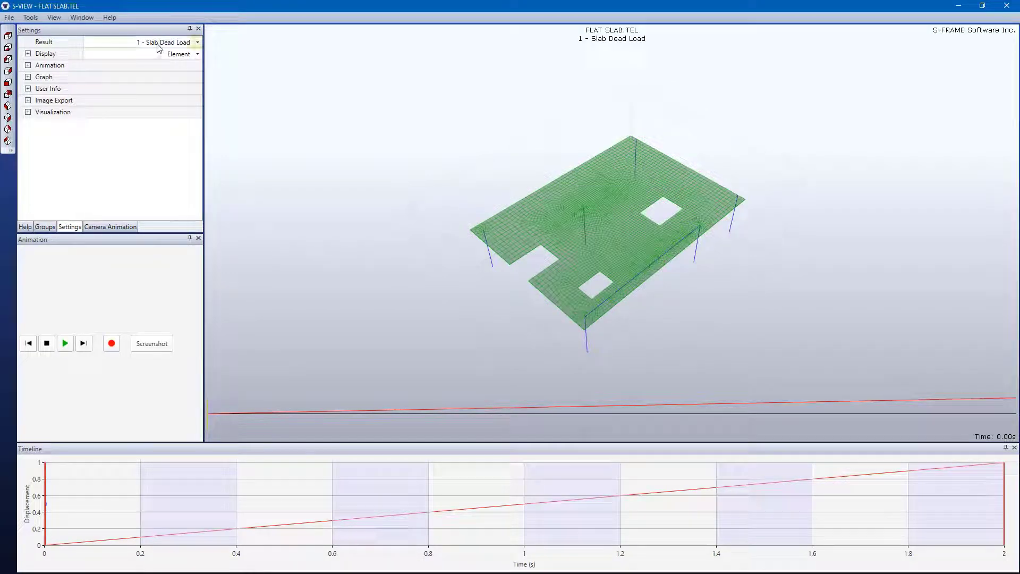
# Set Result to (Comb) 1 - Dead+Live+Wall, keeping Element as the display mode
pyautogui.click(196, 43)
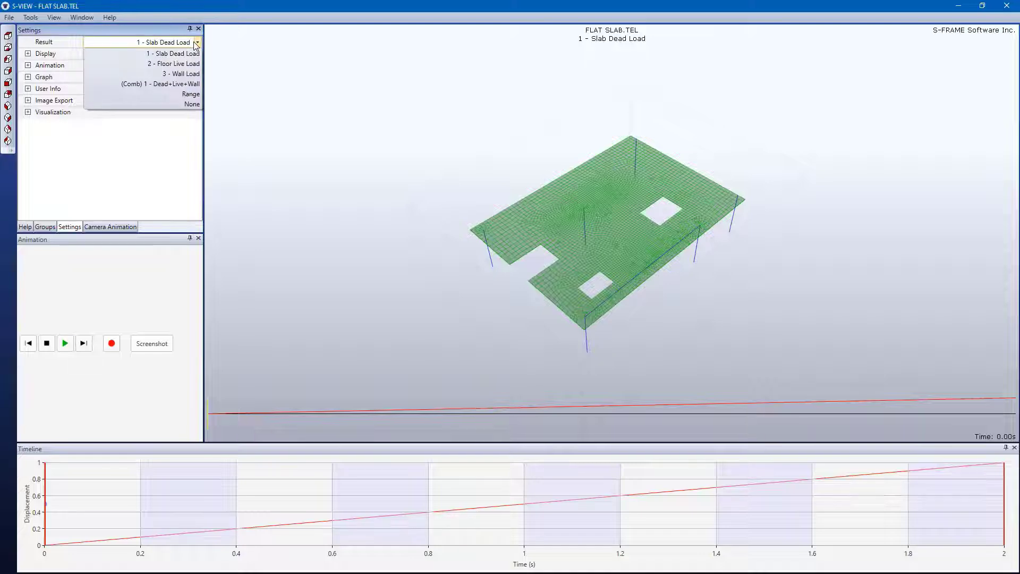
pyautogui.click(189, 84)
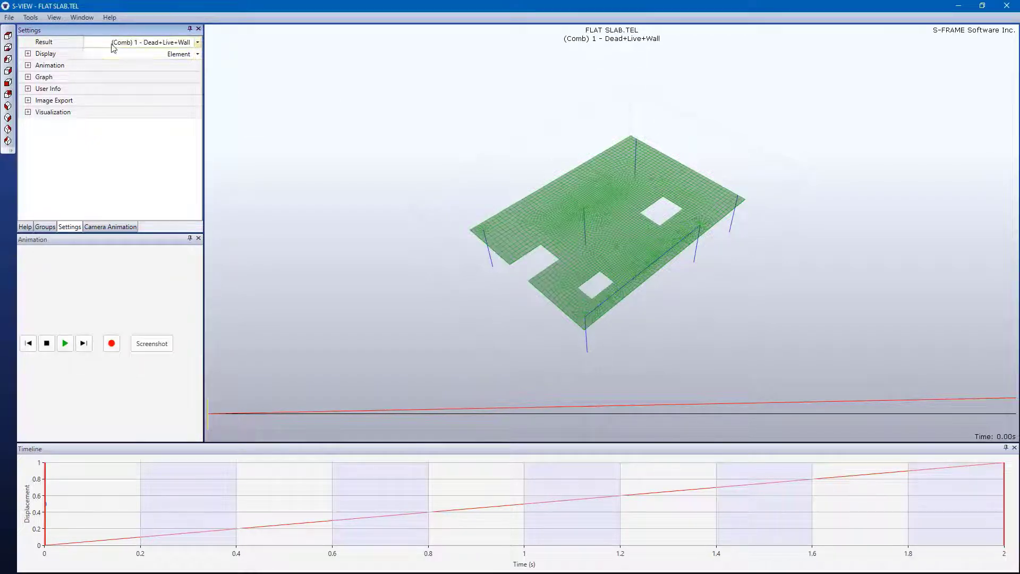
pyautogui.click(196, 55)
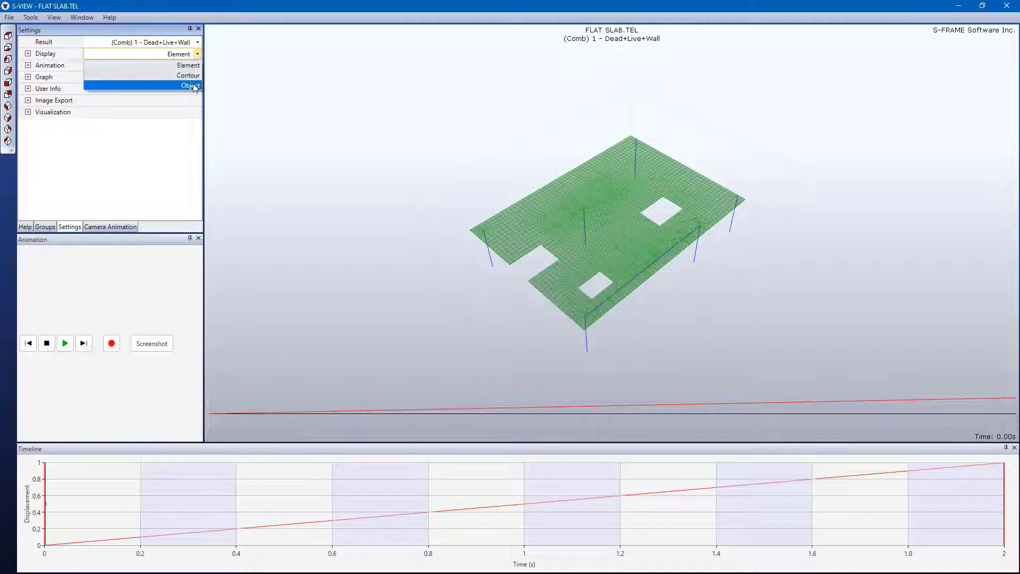
pyautogui.click(192, 65)
pyautogui.moveTo(642, 268); pyautogui.dragTo(640, 252, button='middle')
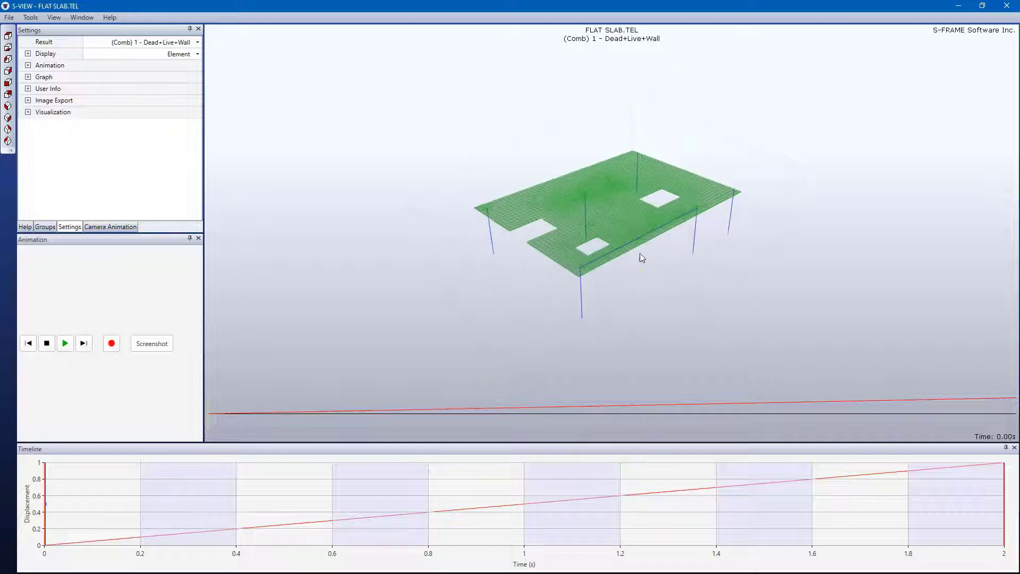
pyautogui.scroll(5, 643, 237)
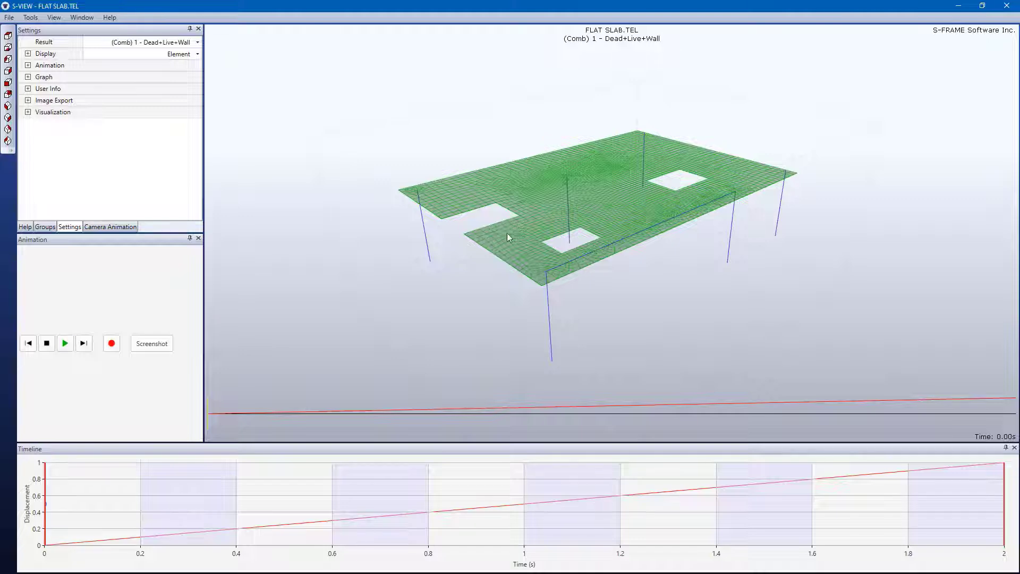
# Play the deflection animation, then scrub the timeline back to about 0.83 s
pyautogui.click(66, 343)
pyautogui.click(70, 344)
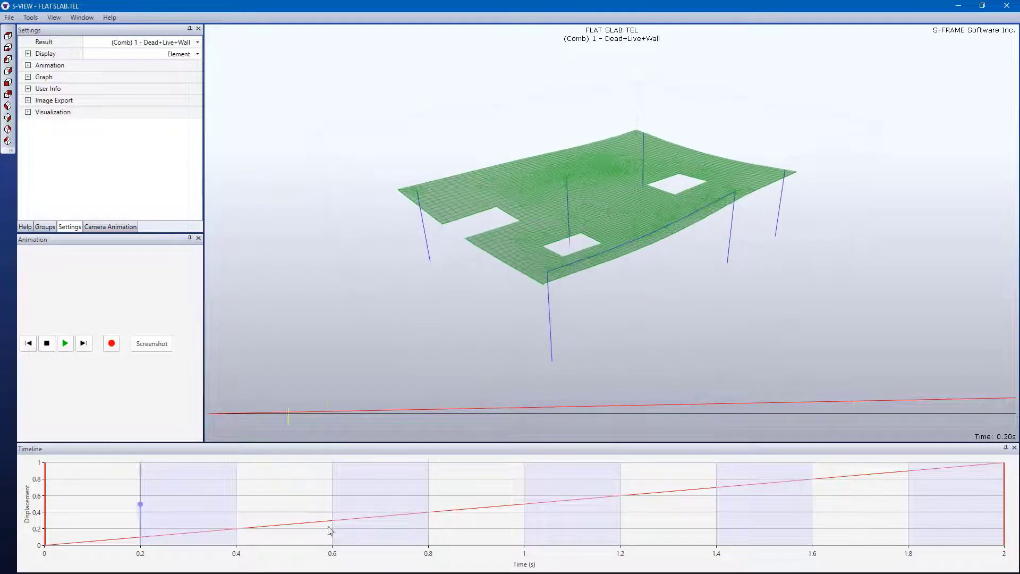
pyautogui.click(78, 514)
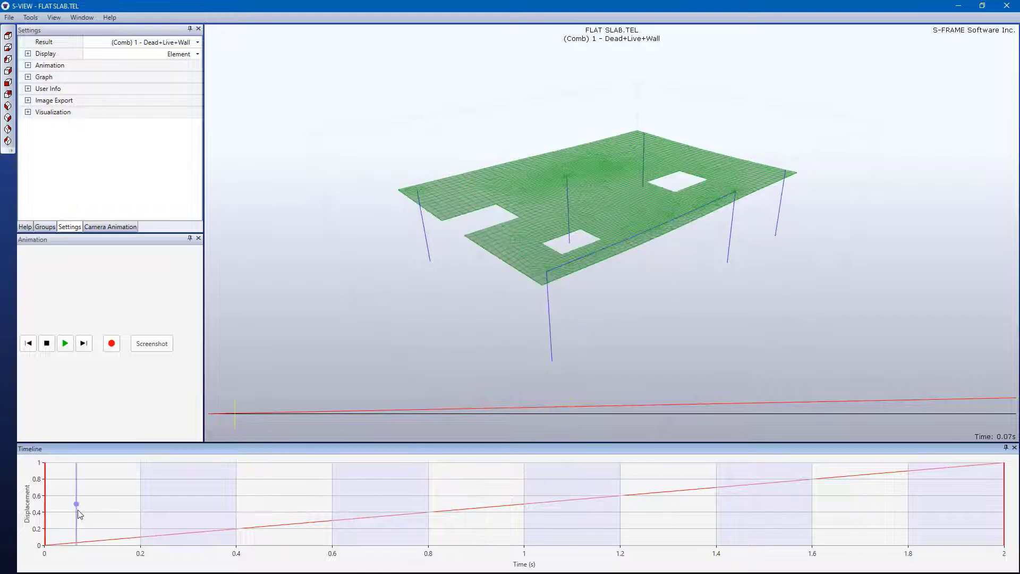
pyautogui.moveTo(228, 502)
pyautogui.mouseDown()
pyautogui.moveTo(423, 510)
pyautogui.moveTo(406, 510)
pyautogui.moveTo(853, 496)
pyautogui.moveTo(114, 487)
pyautogui.mouseUp()
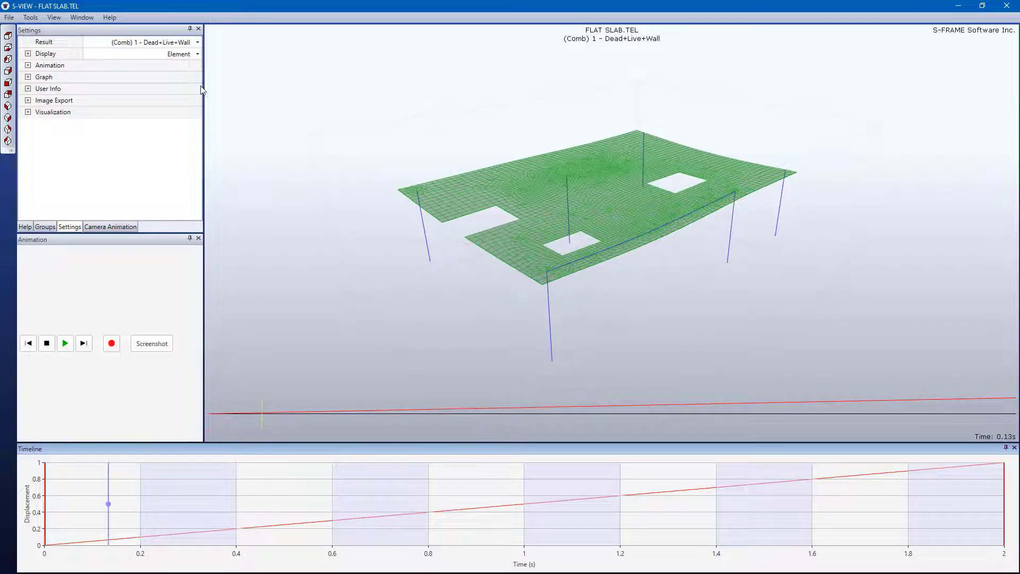
# Switch Display to Object and scrub the timeline back to 0.00 s
pyautogui.click(198, 54)
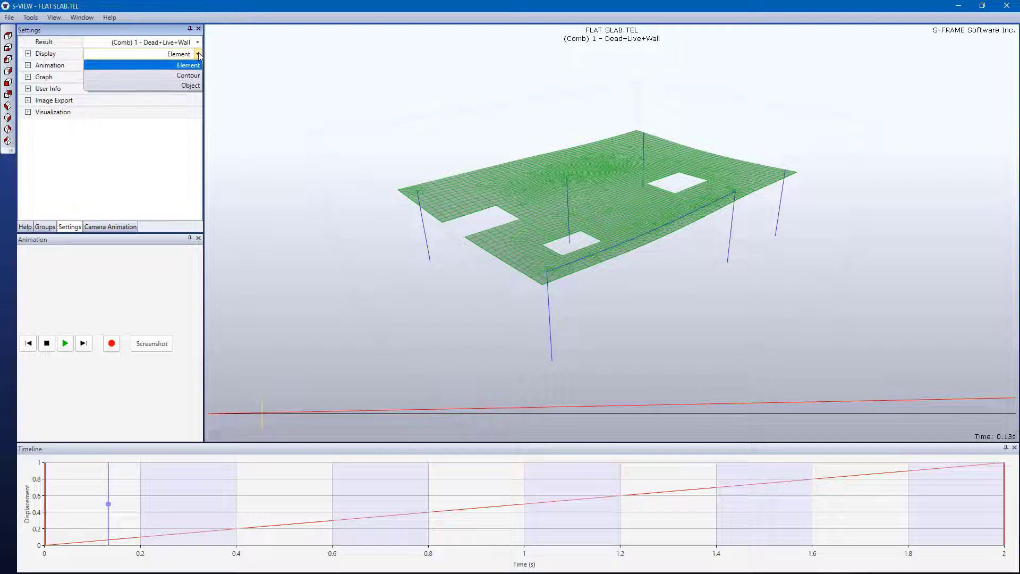
pyautogui.click(189, 87)
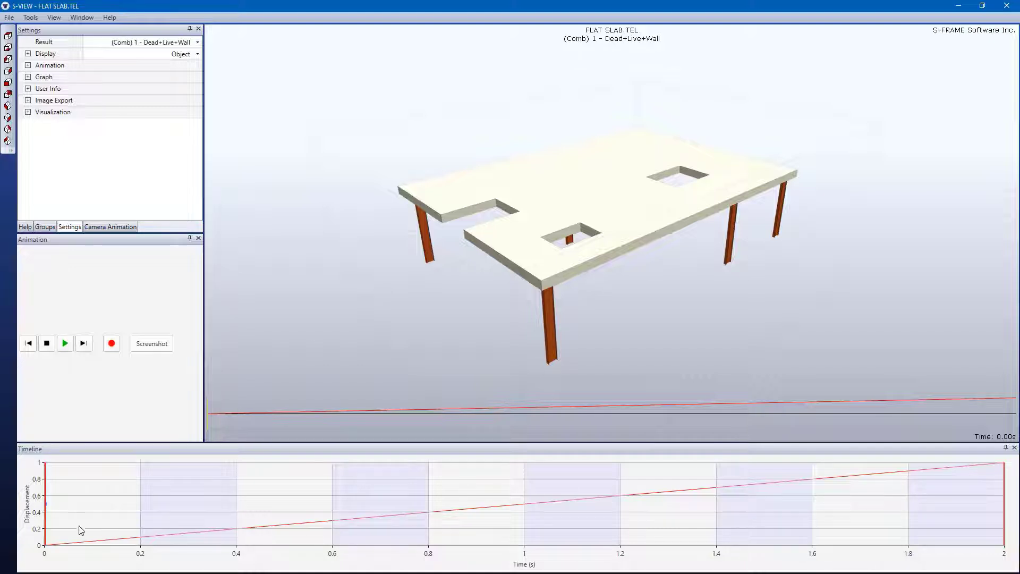
pyautogui.moveTo(50, 510)
pyautogui.mouseDown()
pyautogui.moveTo(737, 512)
pyautogui.moveTo(47, 477)
pyautogui.mouseUp()
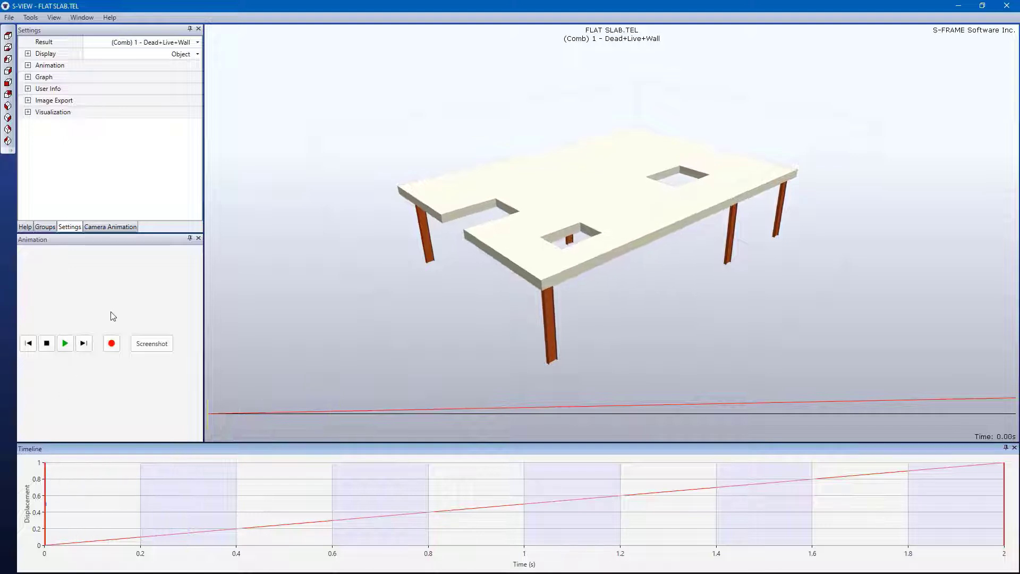
# Change the Animation Deflection Scale Factor to 50 and scrub the timeline to 1.27 s
pyautogui.click(27, 65)
pyautogui.click(33, 77)
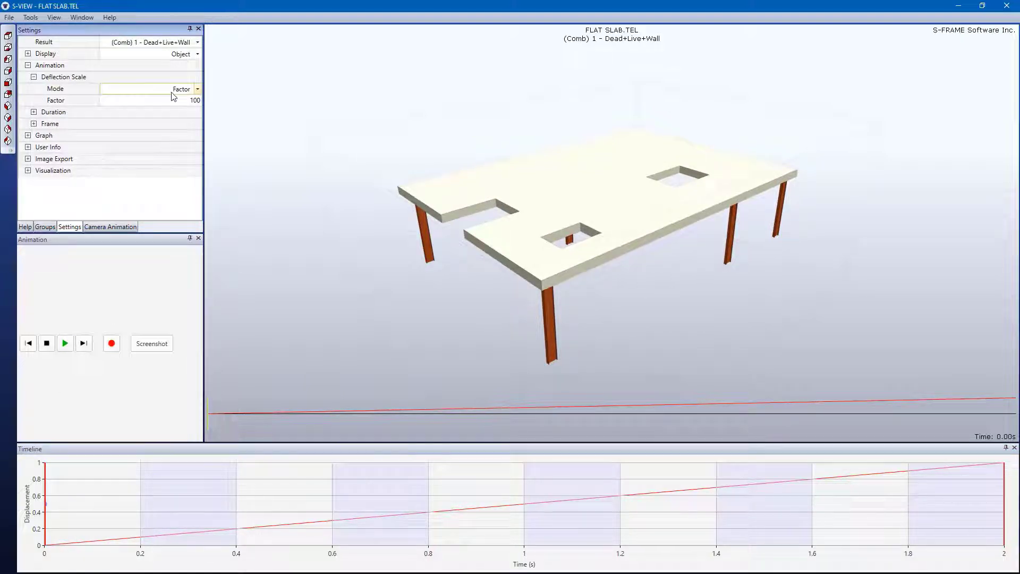
pyautogui.click(198, 102)
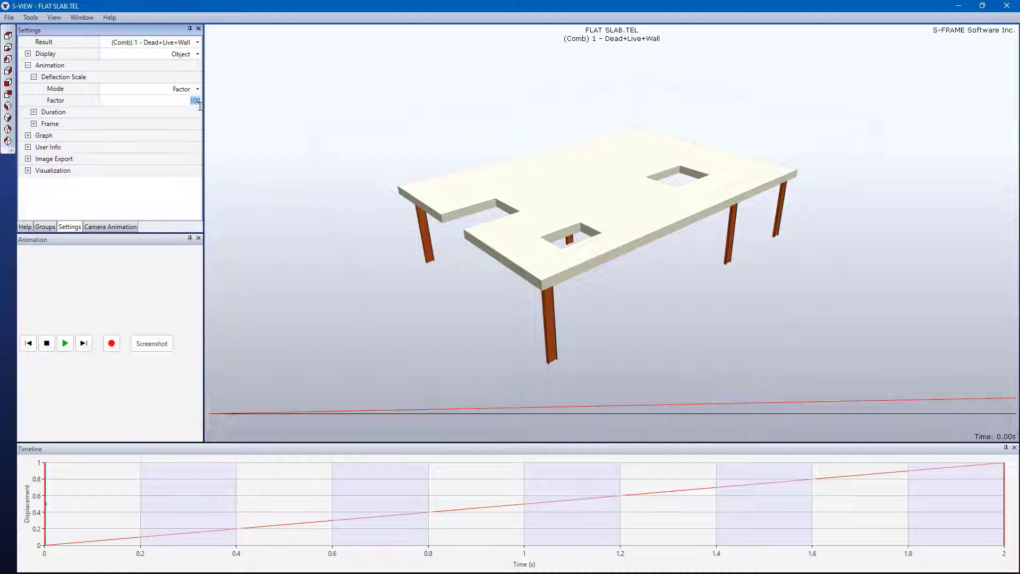
pyautogui.press('Return')
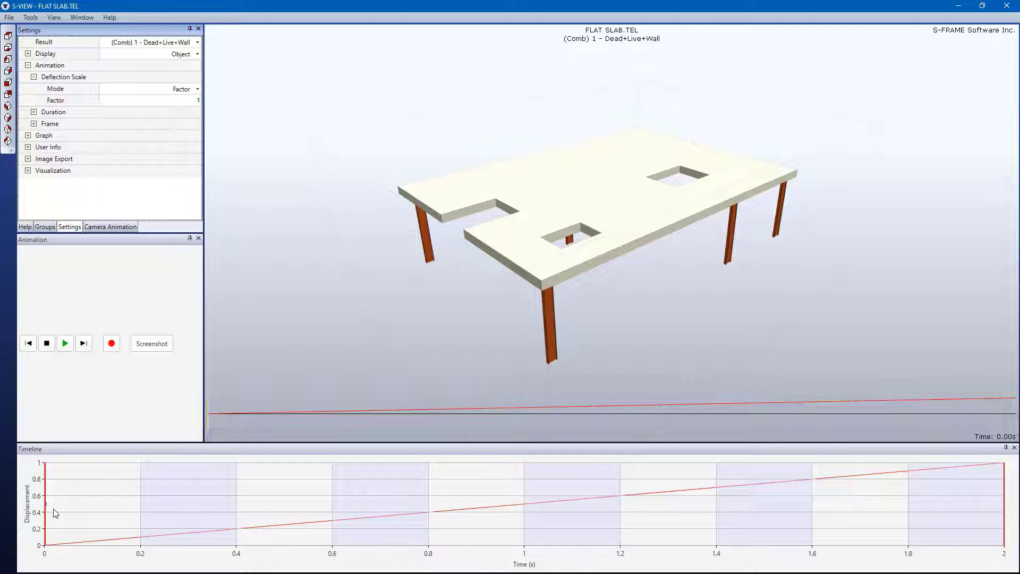
pyautogui.click(348, 511)
pyautogui.moveTo(334, 515); pyautogui.dragTo(50, 494)
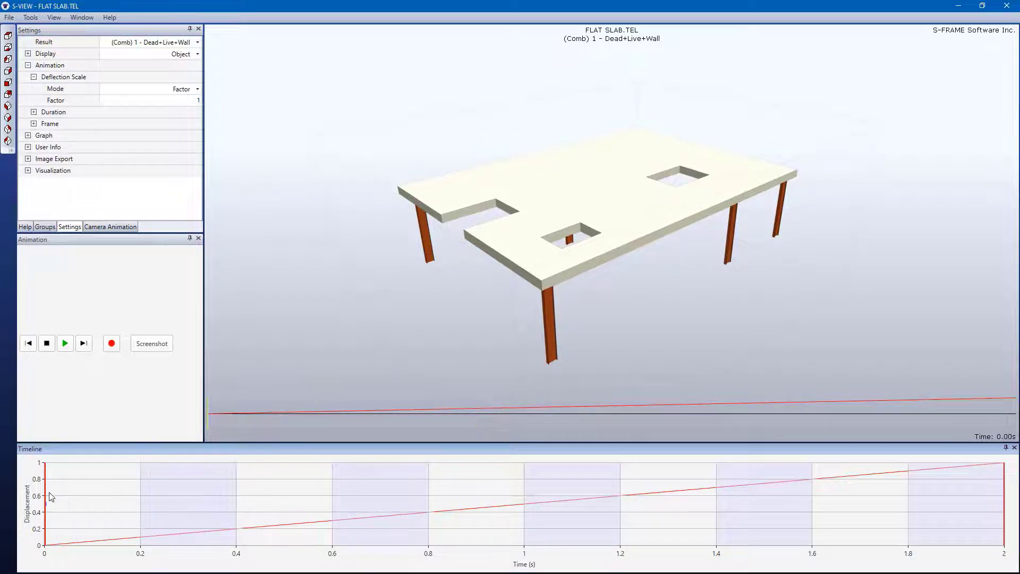
pyautogui.click(199, 100)
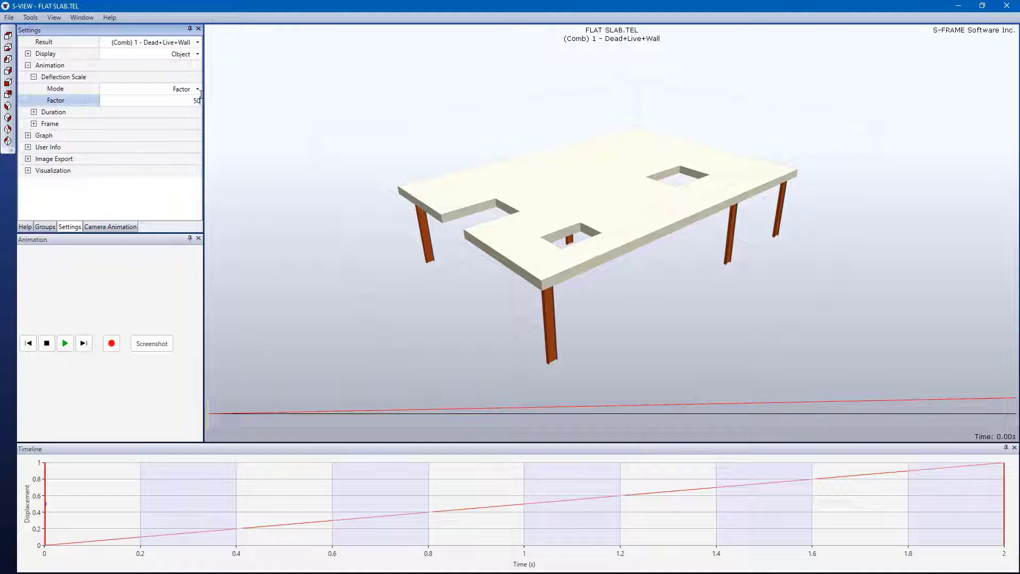
pyautogui.click(204, 109)
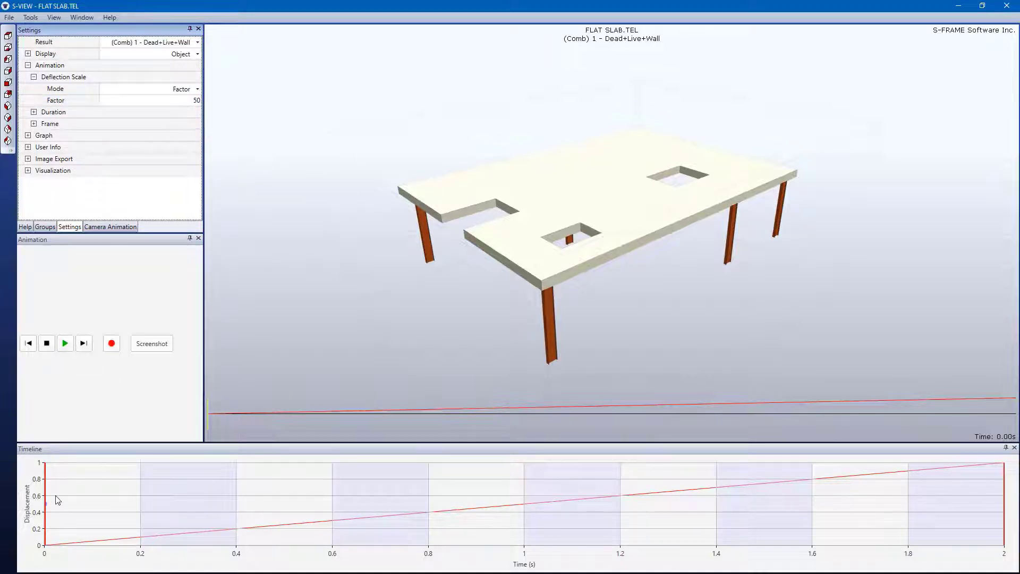
pyautogui.moveTo(57, 499)
pyautogui.mouseDown()
pyautogui.moveTo(326, 515)
pyautogui.moveTo(938, 506)
pyautogui.moveTo(649, 506)
pyautogui.mouseUp()
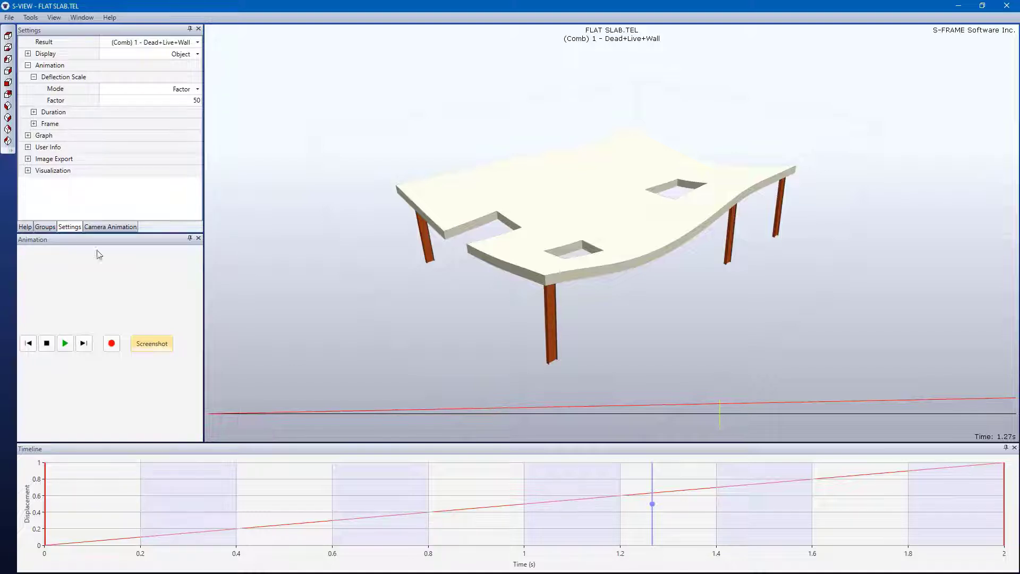
# Expand Image Export and review its Size, Video (WMV, High) and Screenshot (PNG) options
pyautogui.click(28, 159)
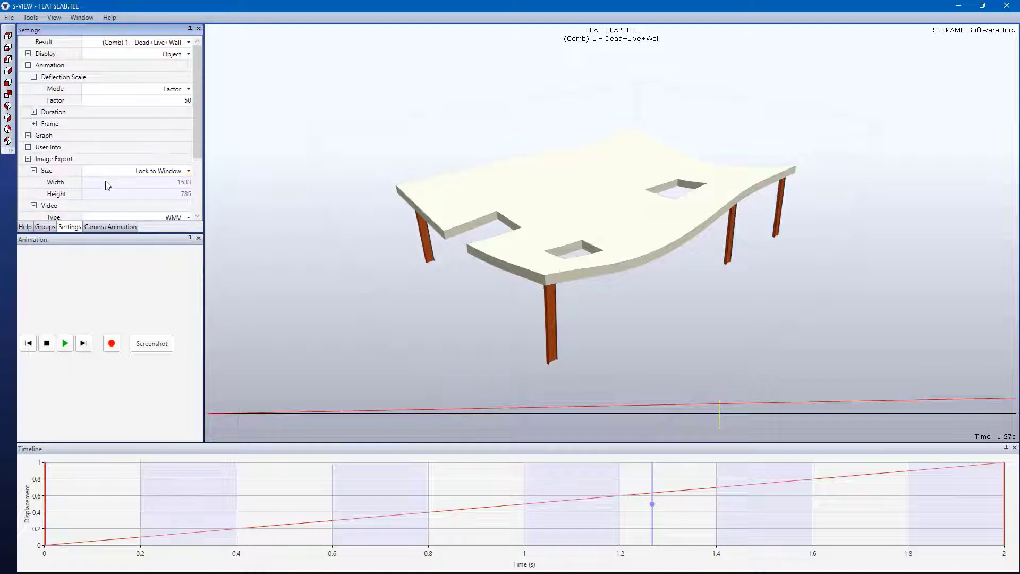
pyautogui.scroll(-2, 105, 180)
pyautogui.scroll(-1, 109, 186)
pyautogui.scroll(3, 119, 192)
pyautogui.scroll(-3, 119, 189)
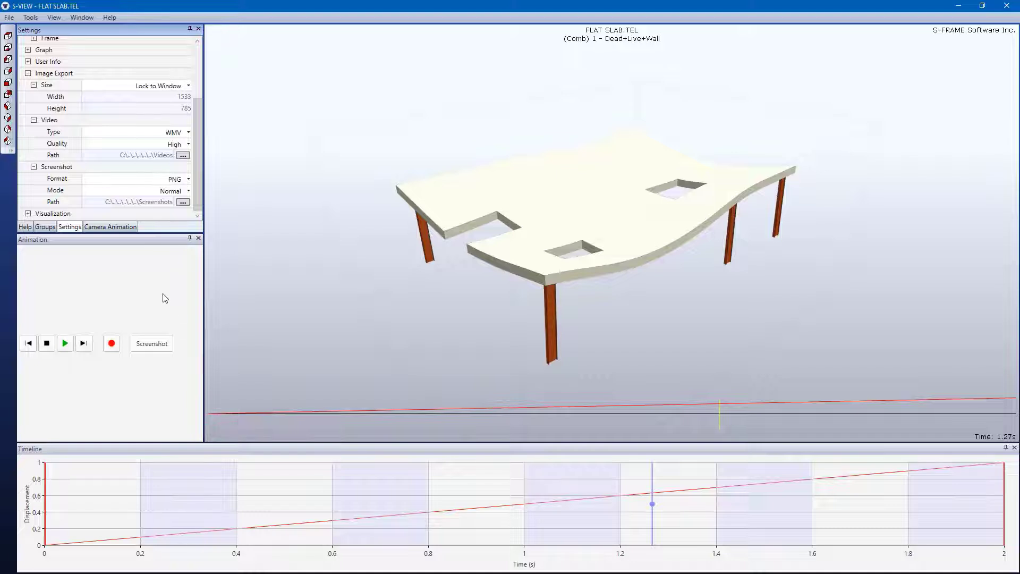
# Add a new camera action of type Orbit in the Camera Animation tab
pyautogui.click(118, 228)
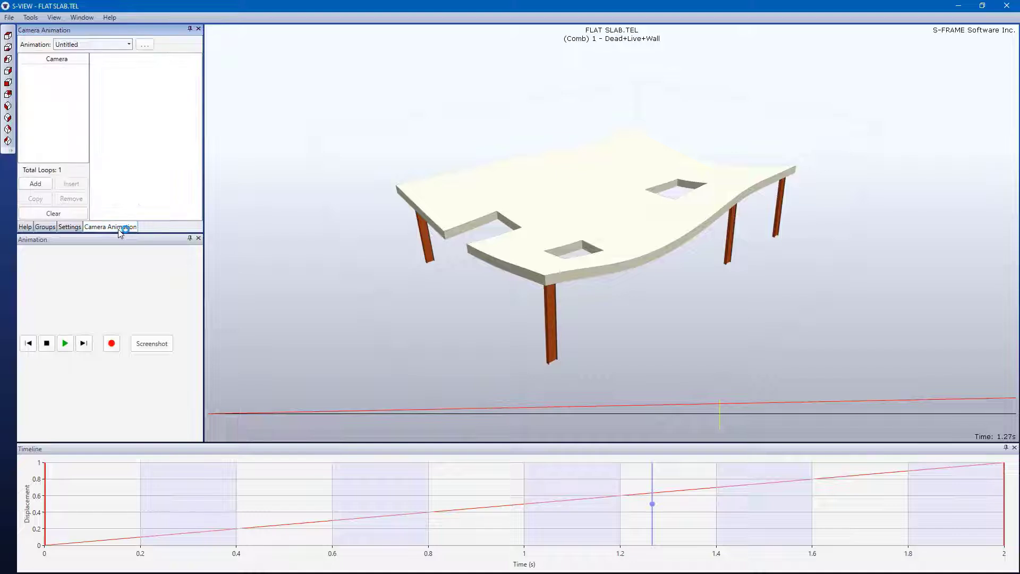
pyautogui.click(41, 188)
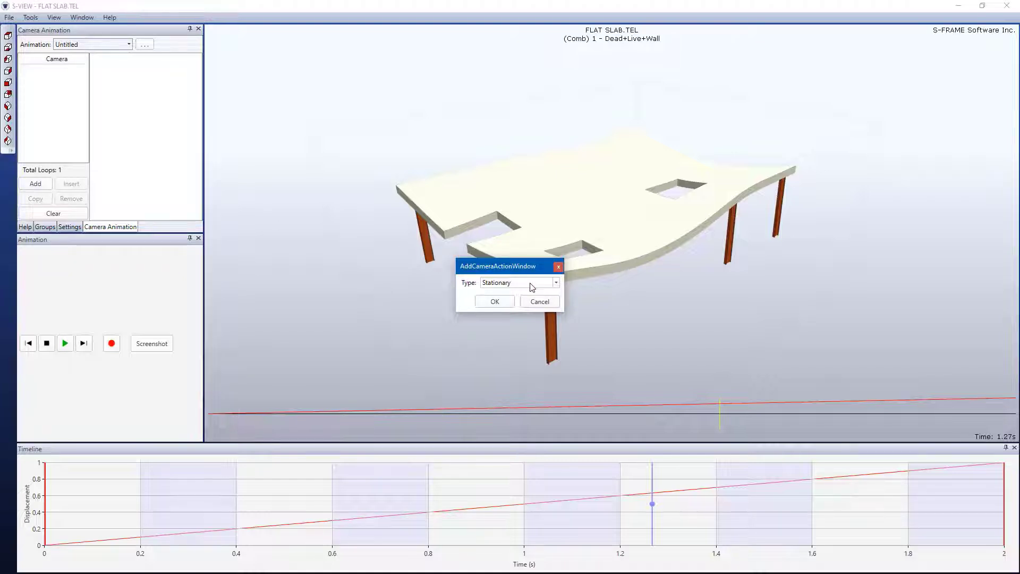
pyautogui.click(532, 287)
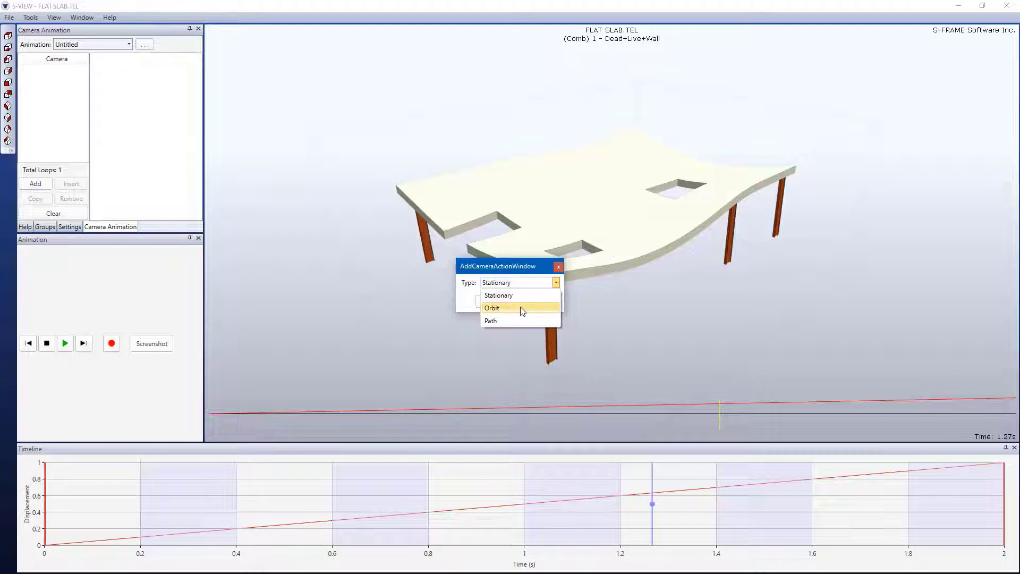
pyautogui.click(521, 308)
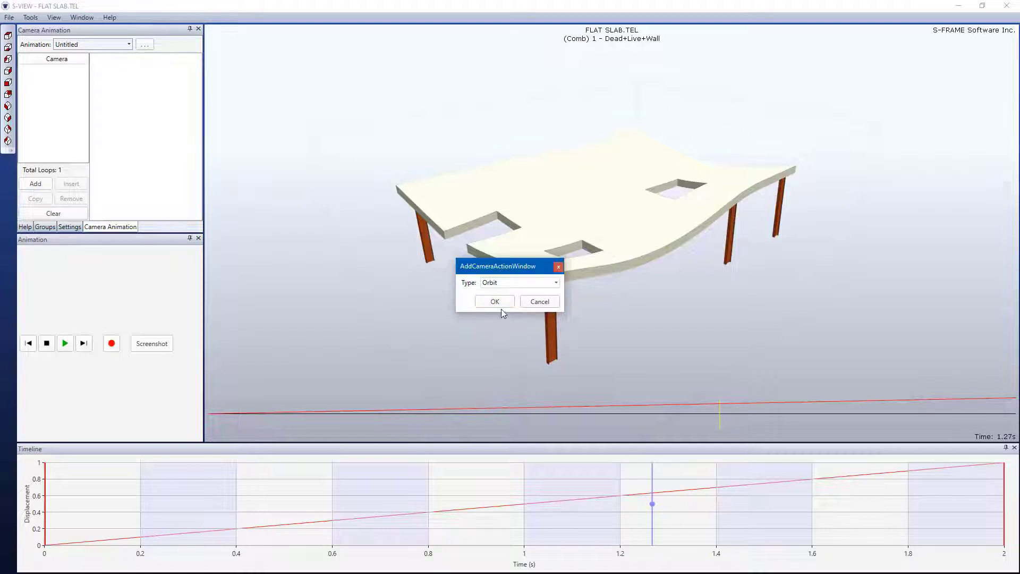
pyautogui.click(502, 307)
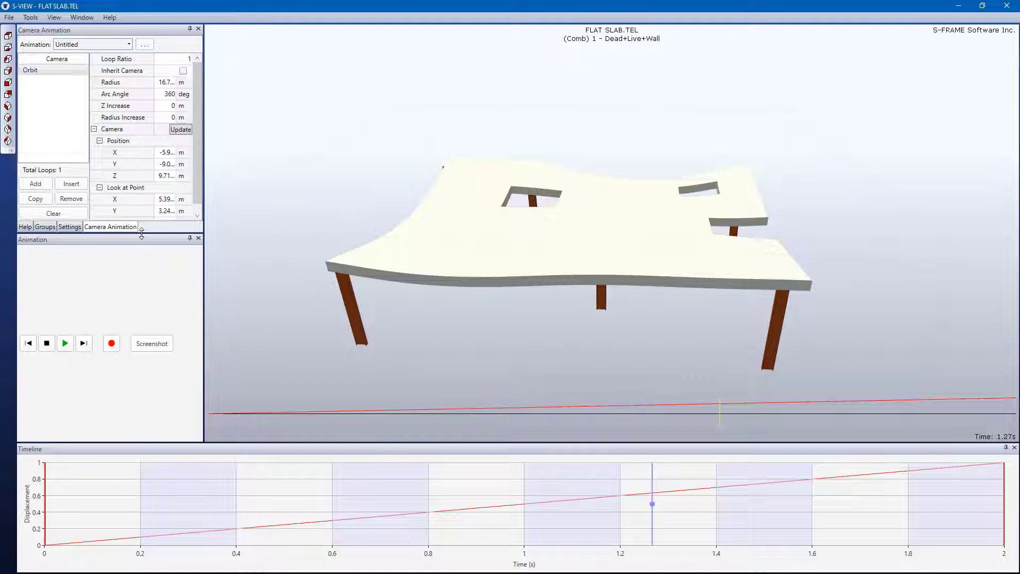
# Set the Orbit action's radius to 20 m and arc angle to 180°, then apply it
pyautogui.moveTo(144, 234); pyautogui.dragTo(148, 332)
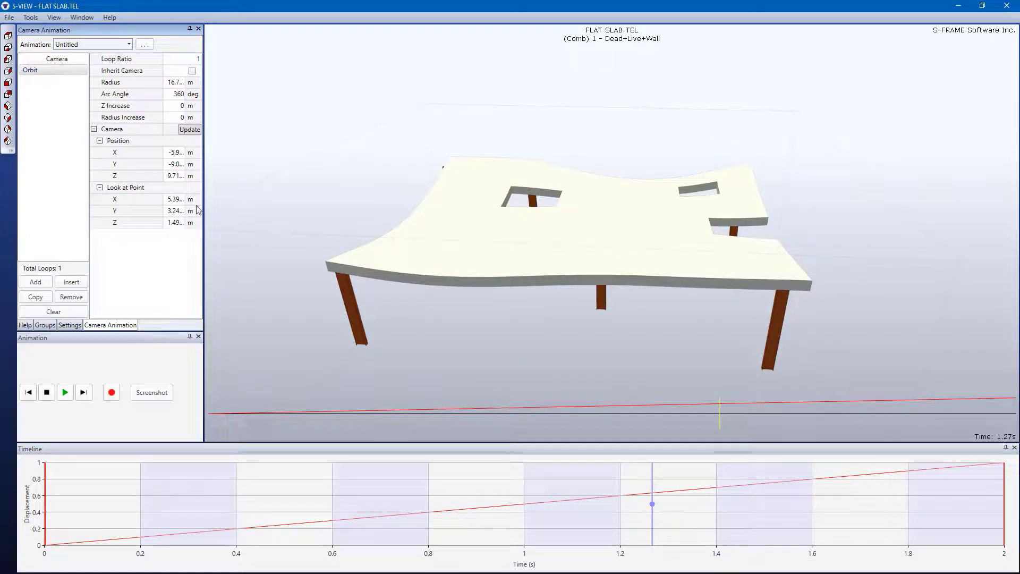
pyautogui.moveTo(271, 217); pyautogui.dragTo(271, 216)
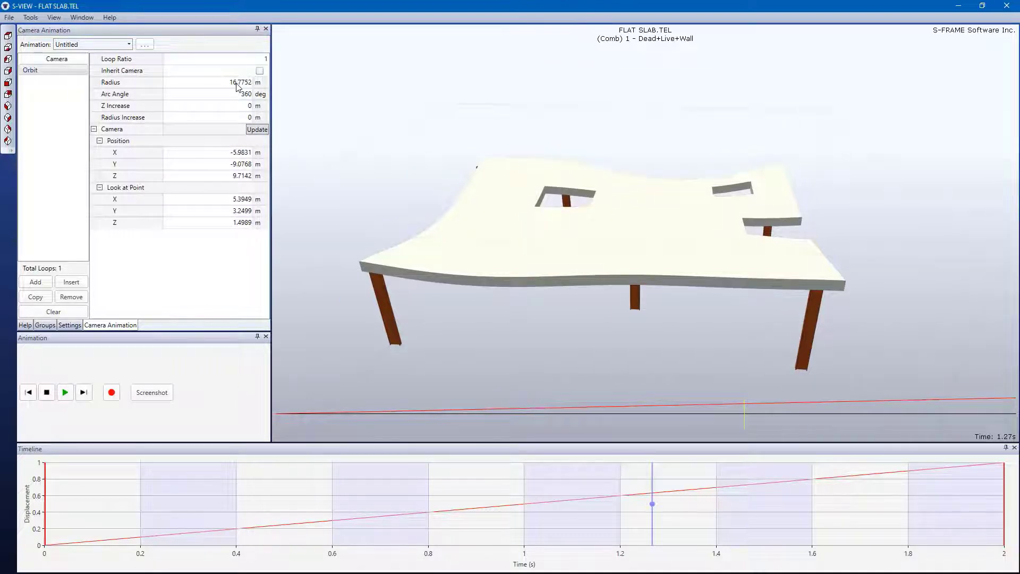
pyautogui.scroll(-1, 469, 227)
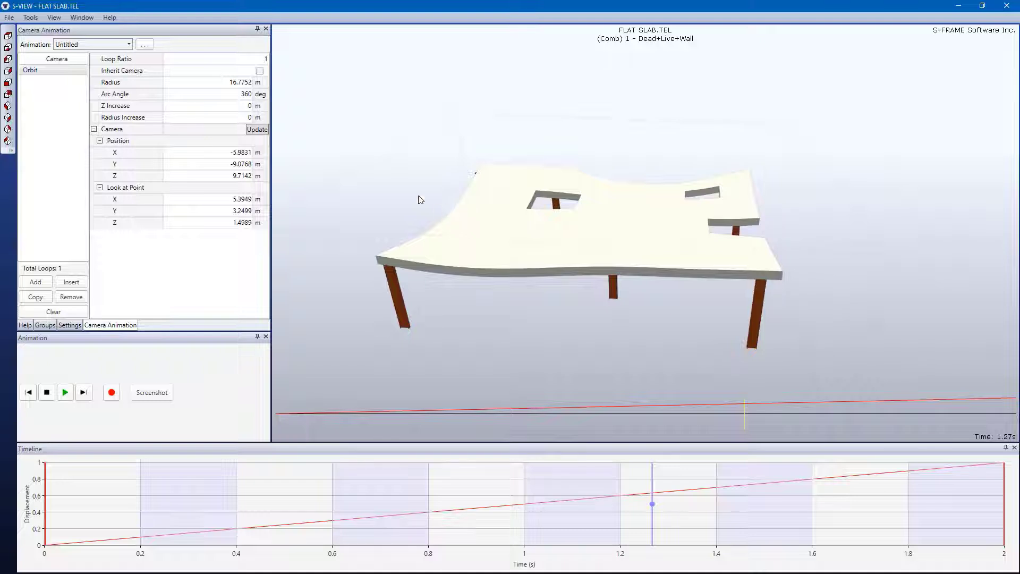
pyautogui.click(242, 84)
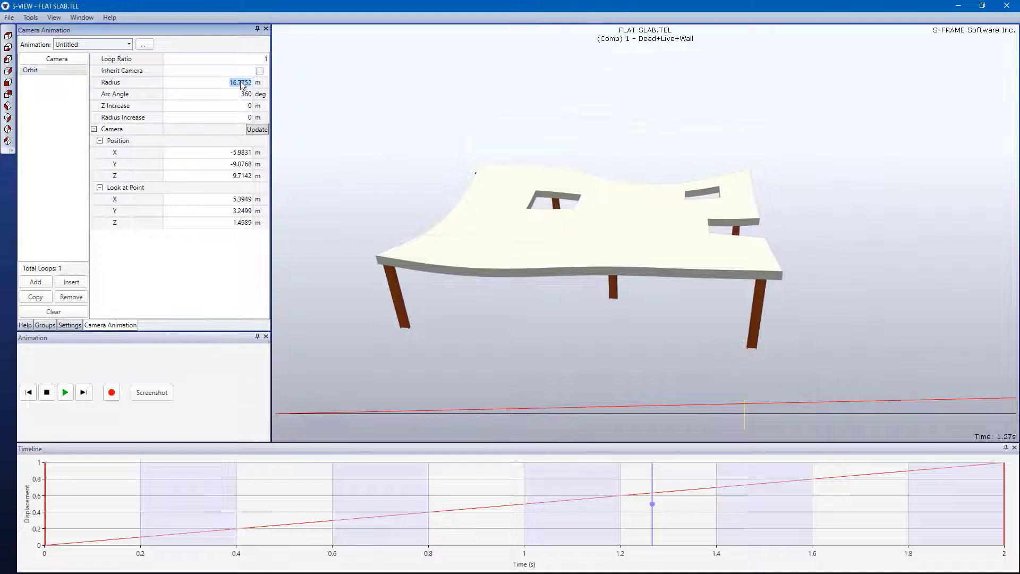
pyautogui.click(259, 130)
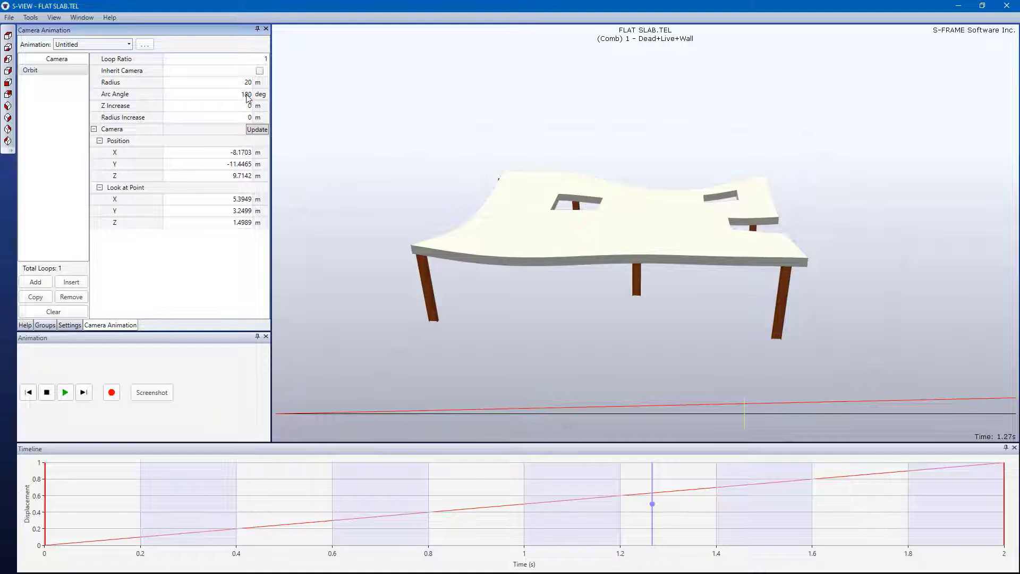
pyautogui.click(257, 131)
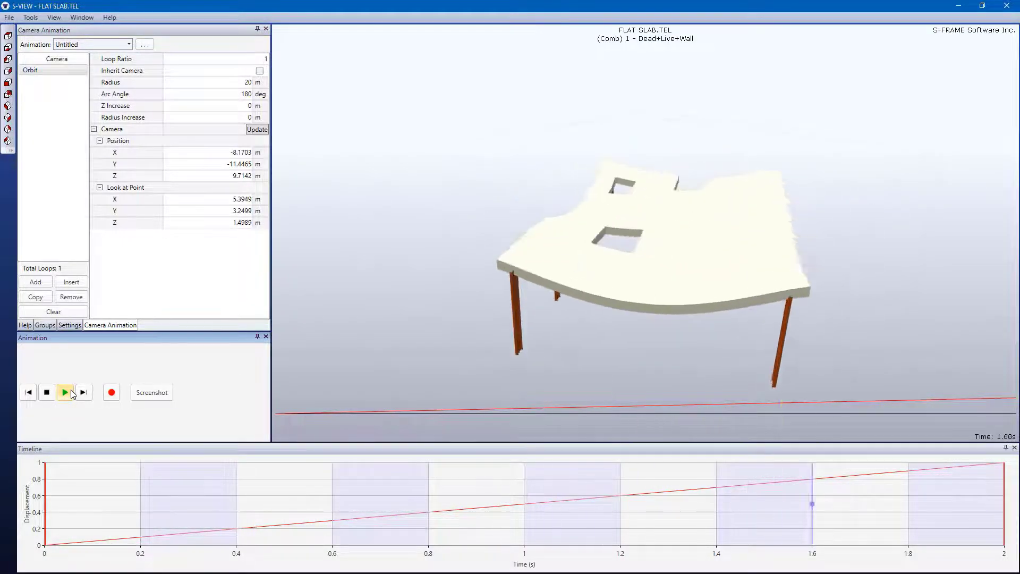
# Change the Static animation duration from 2 to 10 s in Settings
pyautogui.click(70, 325)
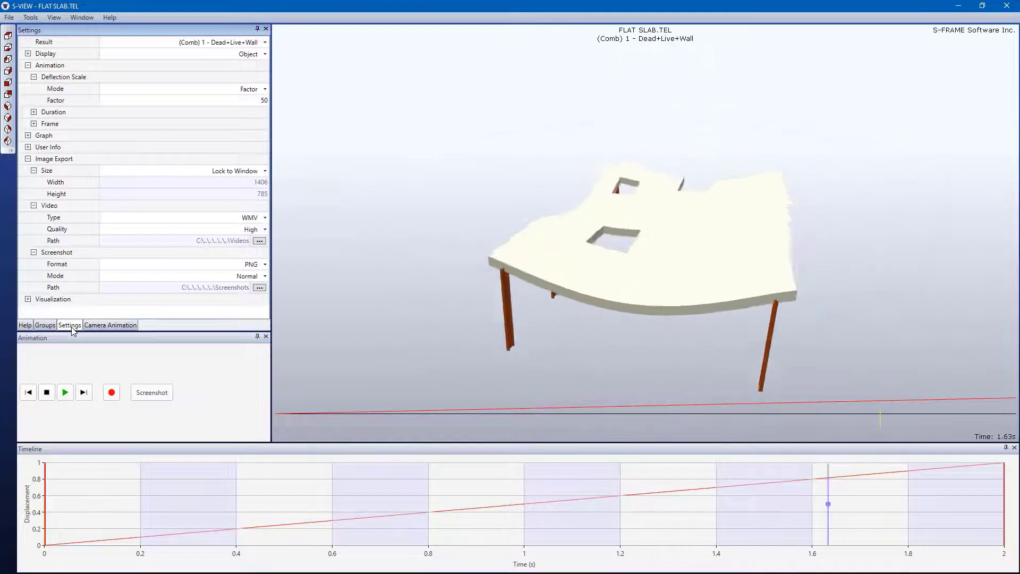
pyautogui.click(33, 112)
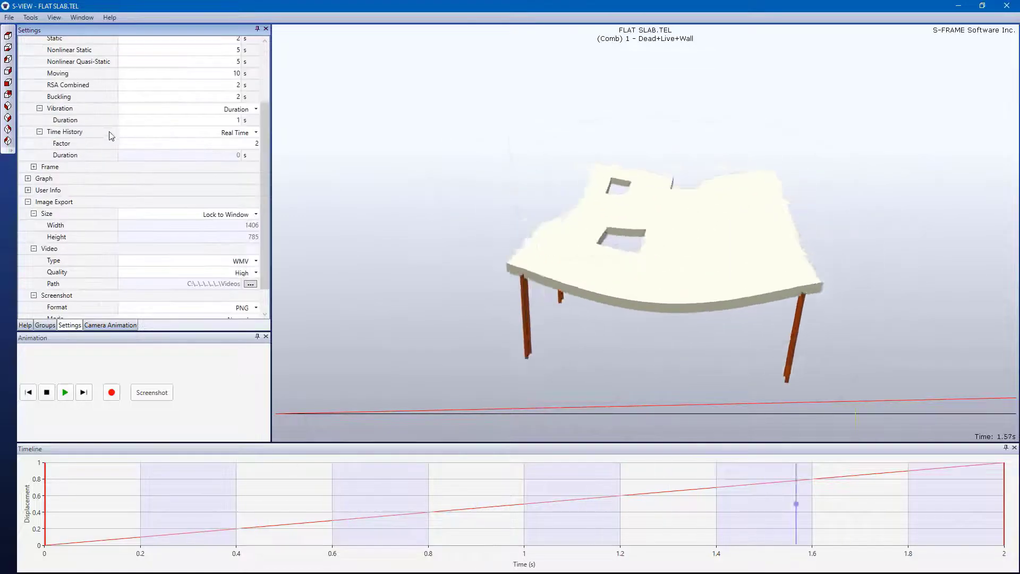
pyautogui.scroll(3, 109, 137)
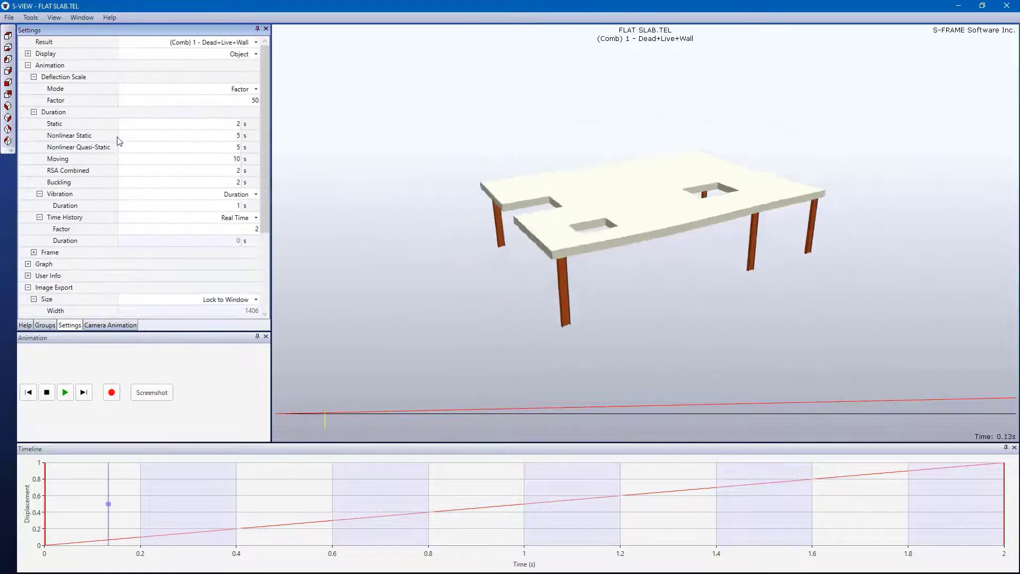
pyautogui.click(226, 128)
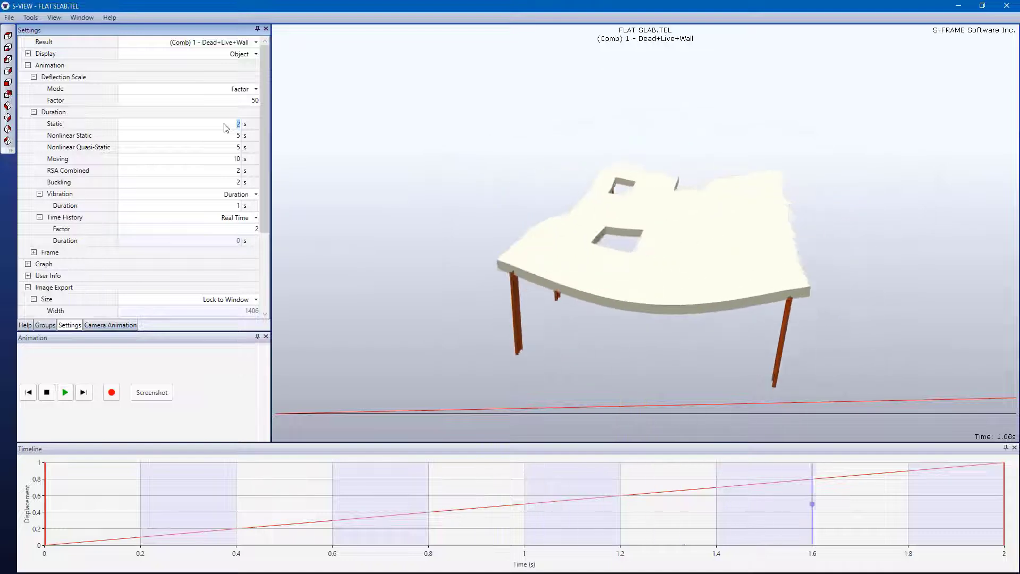
pyautogui.write('10')
pyautogui.press('Return')
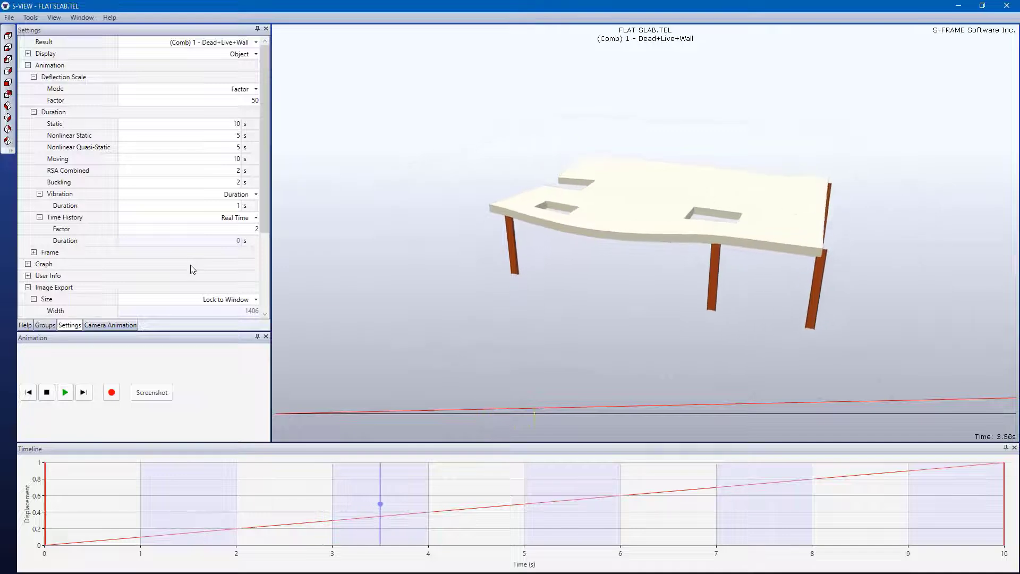
# Uncheck Bounds under Visualization > Show, then start recording the animation
pyautogui.scroll(-3, 170, 269)
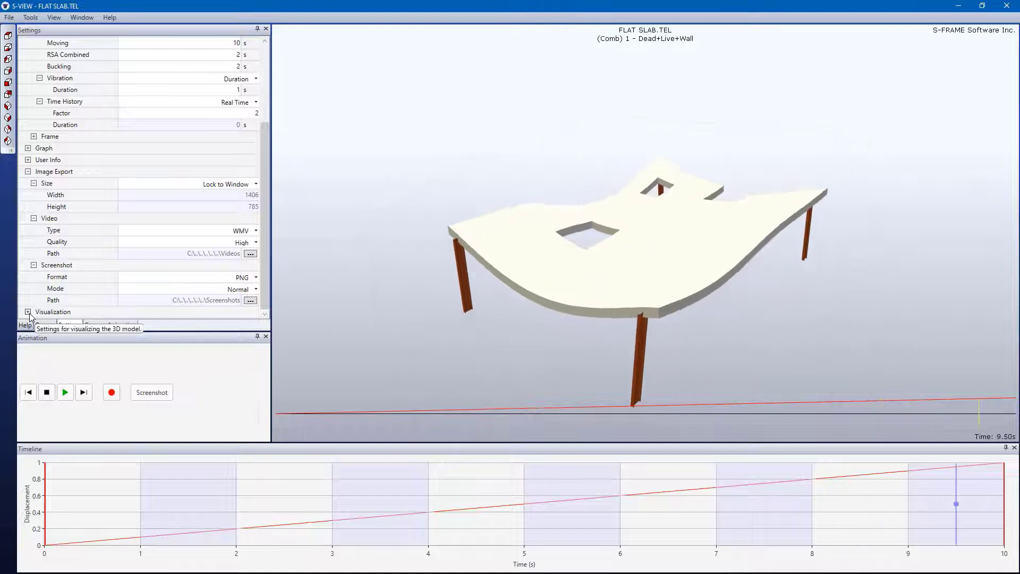
pyautogui.scroll(1, 40, 300)
pyautogui.scroll(-2, 40, 300)
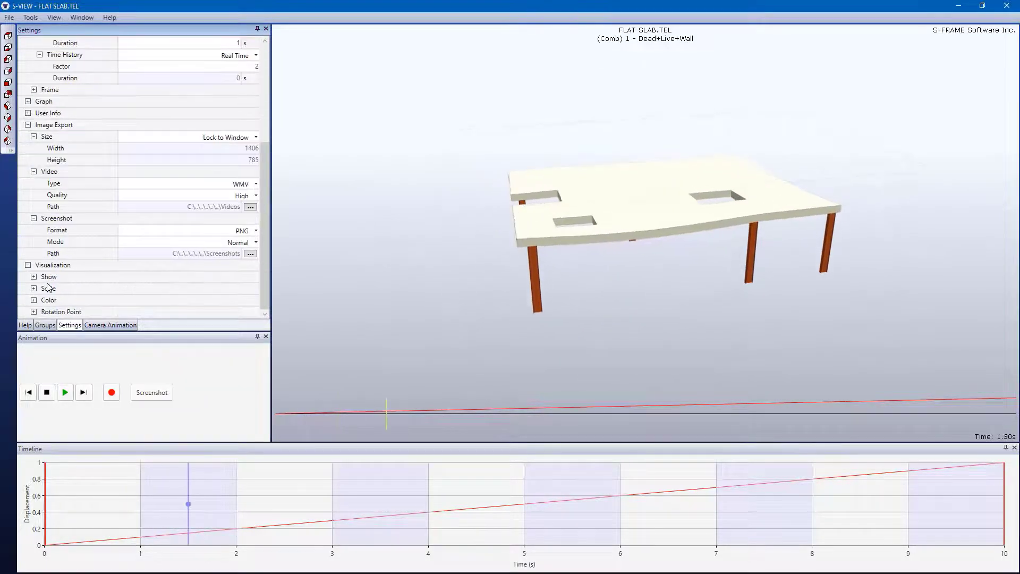
pyautogui.click(33, 277)
pyautogui.scroll(-4, 34, 279)
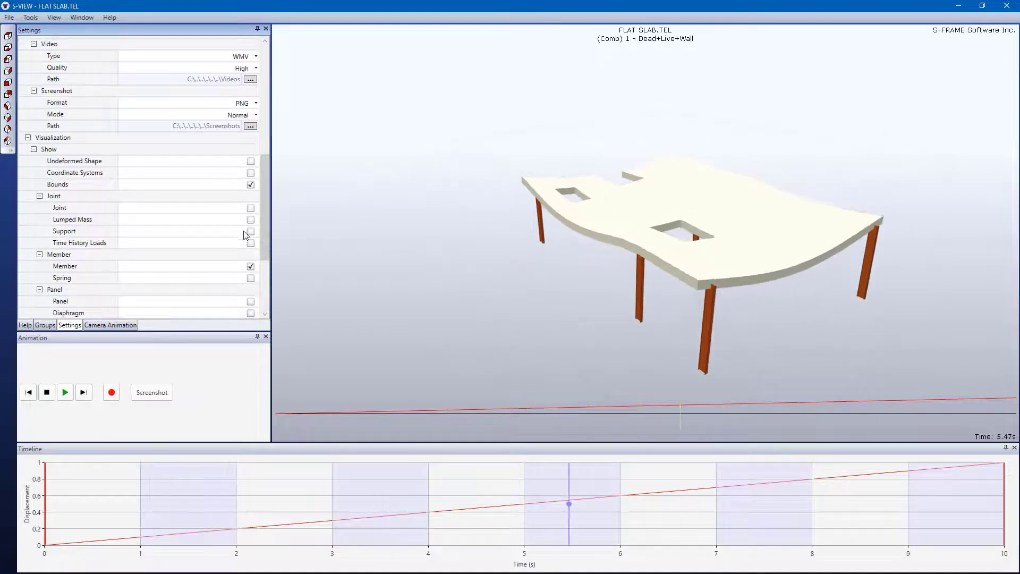
pyautogui.click(251, 185)
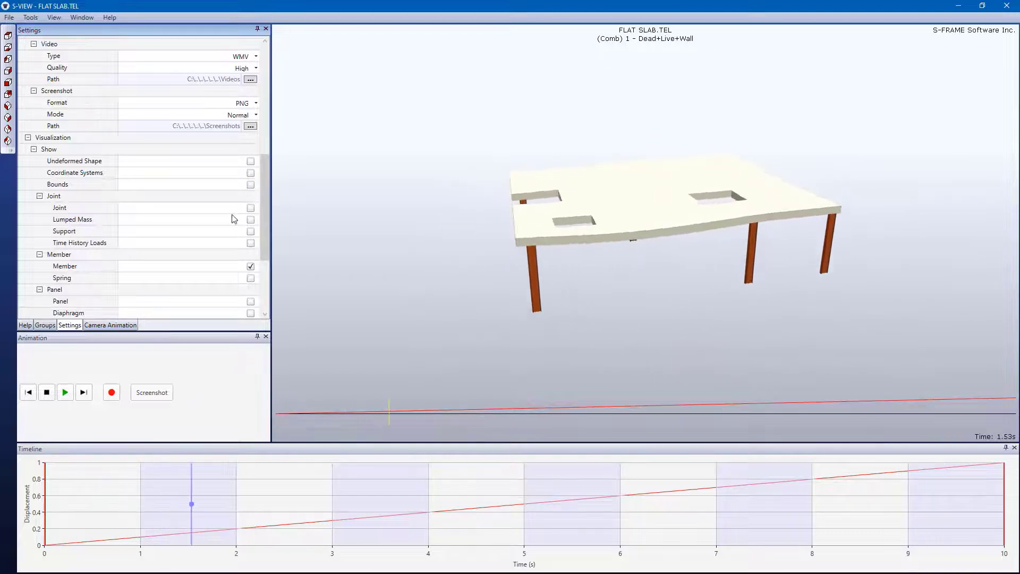
pyautogui.click(113, 393)
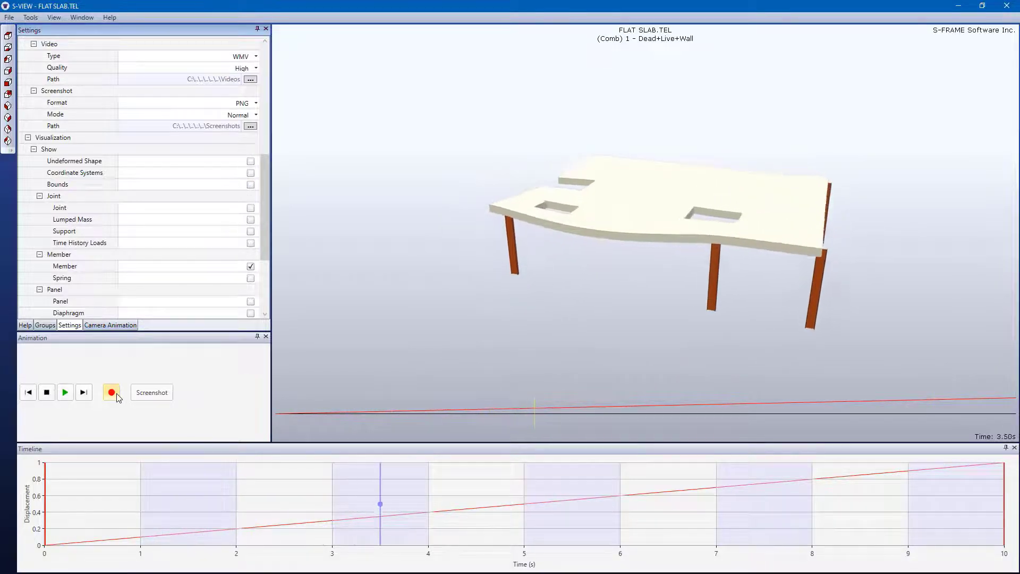
pyautogui.click(256, 57)
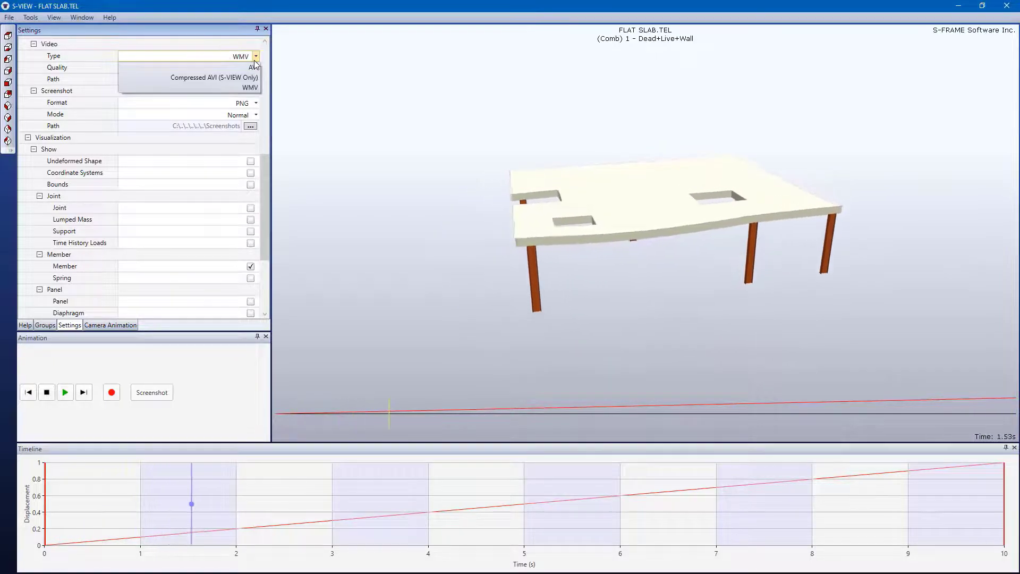
pyautogui.click(256, 56)
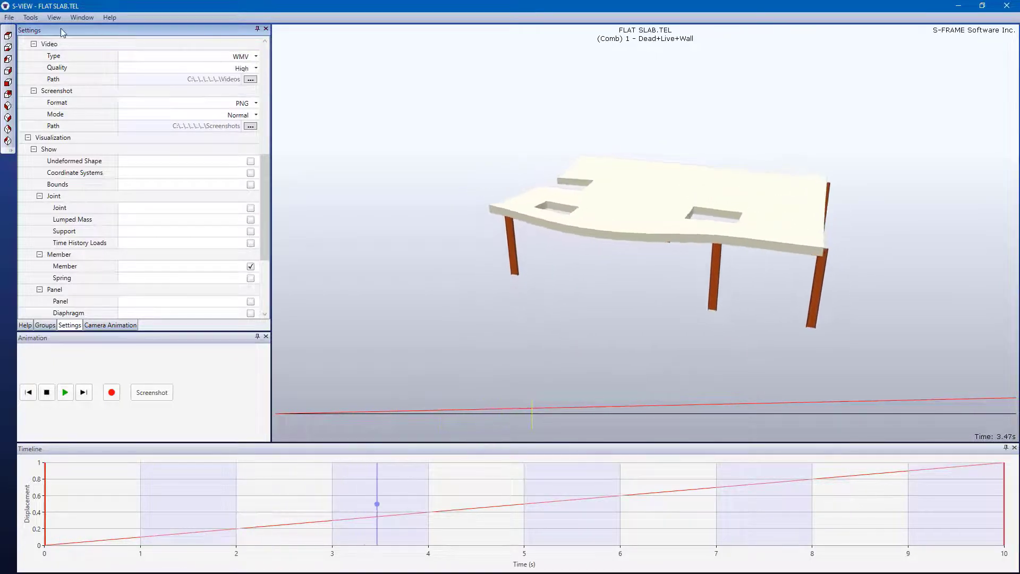
pyautogui.click(9, 18)
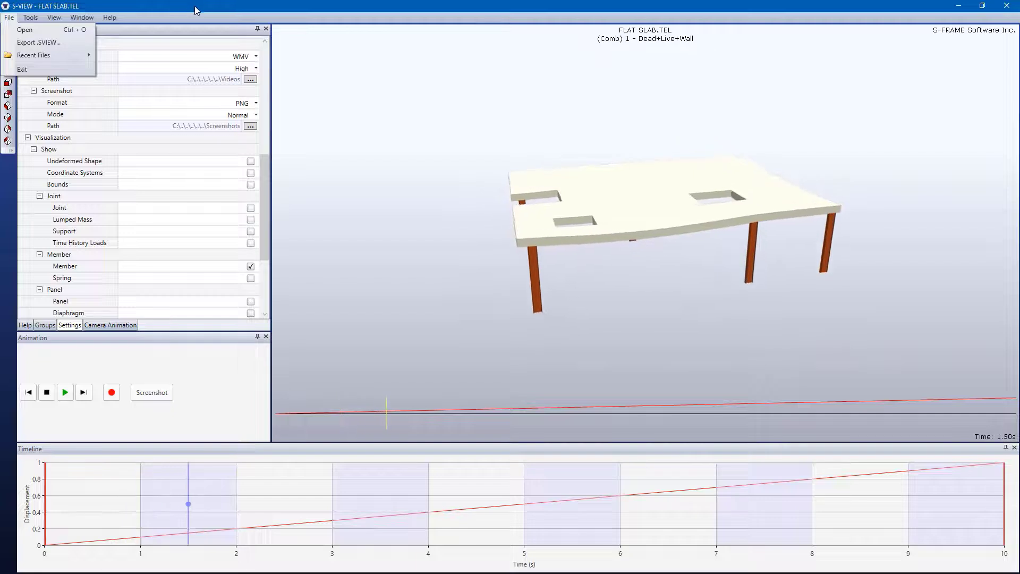
pyautogui.scroll(5, 83, 145)
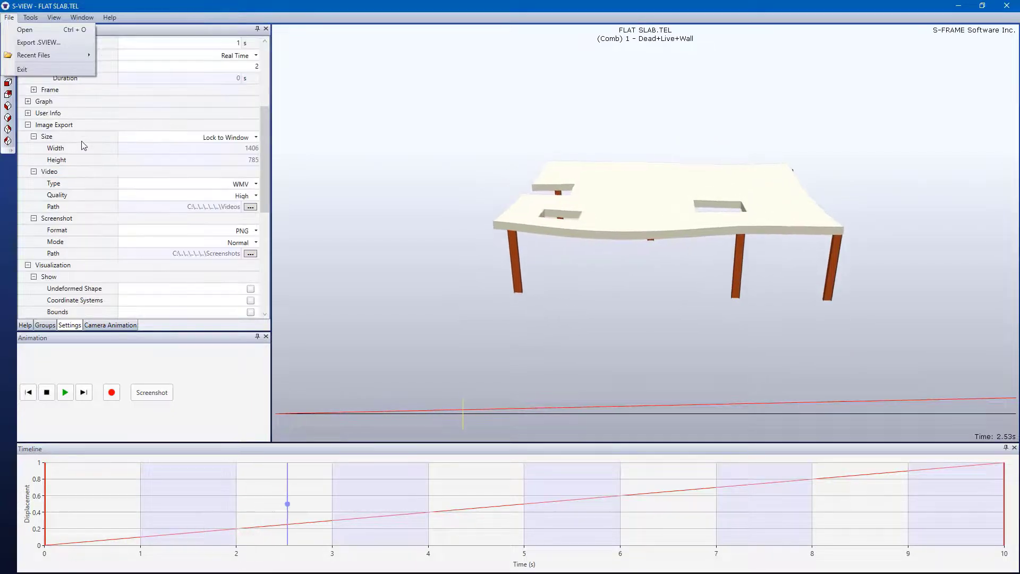
pyautogui.click(110, 18)
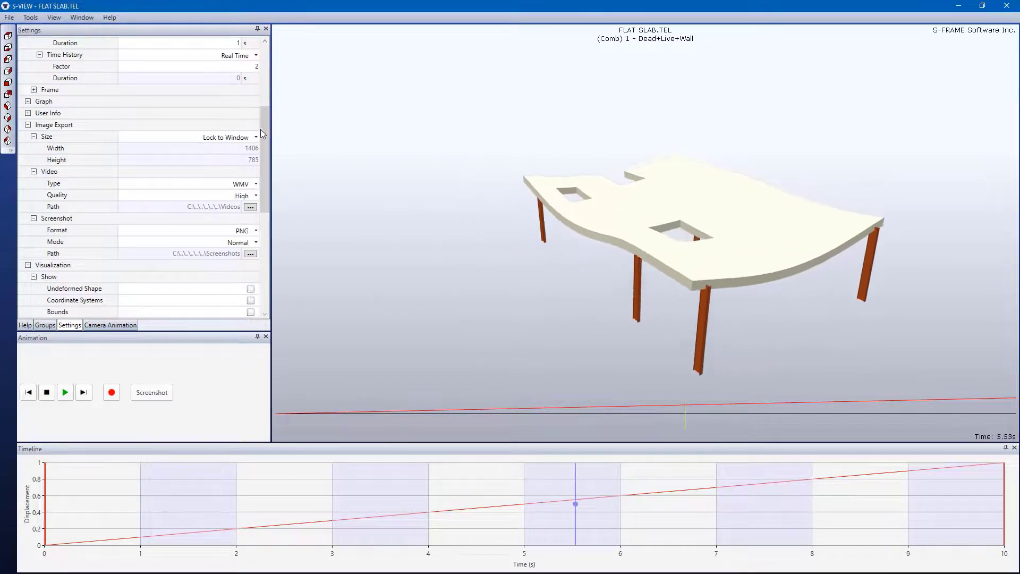
pyautogui.moveTo(264, 129); pyautogui.dragTo(271, 46)
# Switch Display to Contour with Result Force, Type Shear, component Fxz
pyautogui.click(256, 54)
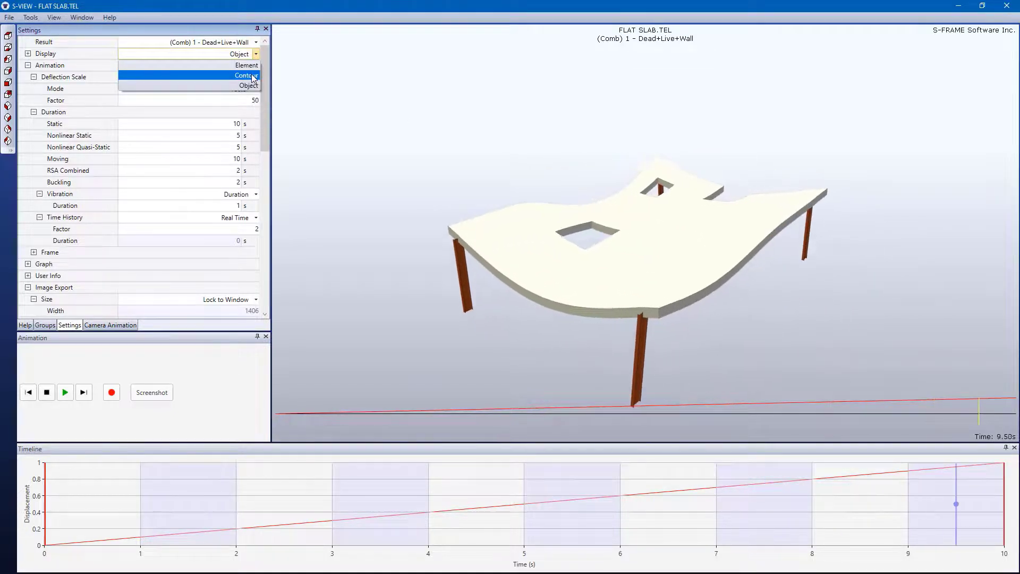
pyautogui.click(253, 76)
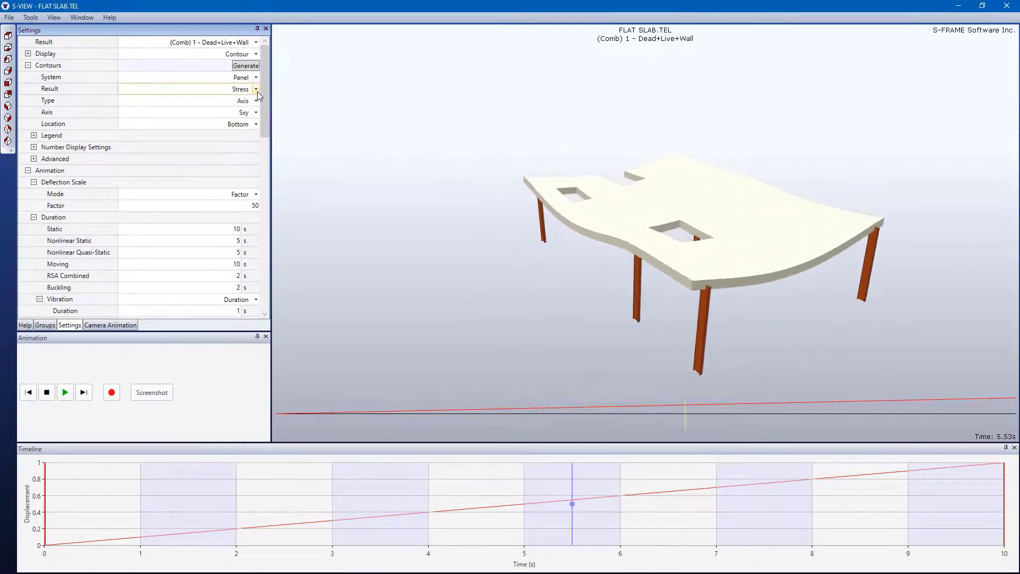
pyautogui.click(257, 92)
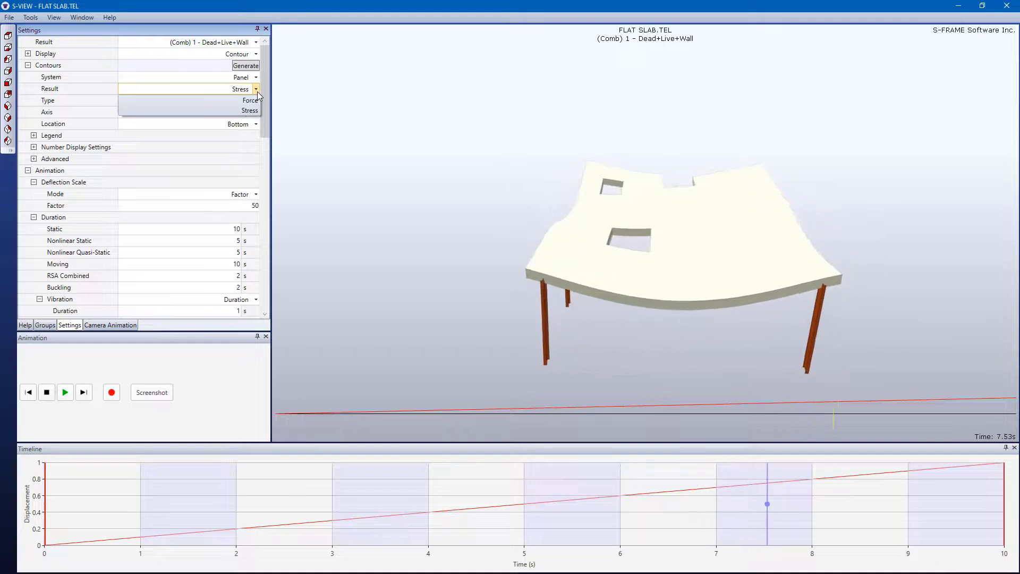
pyautogui.click(257, 100)
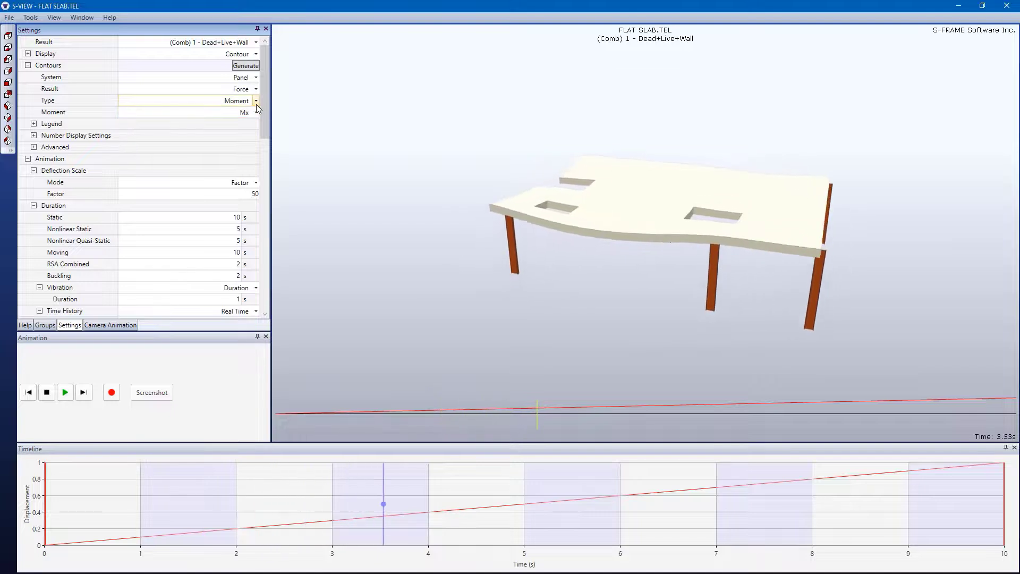
pyautogui.click(256, 101)
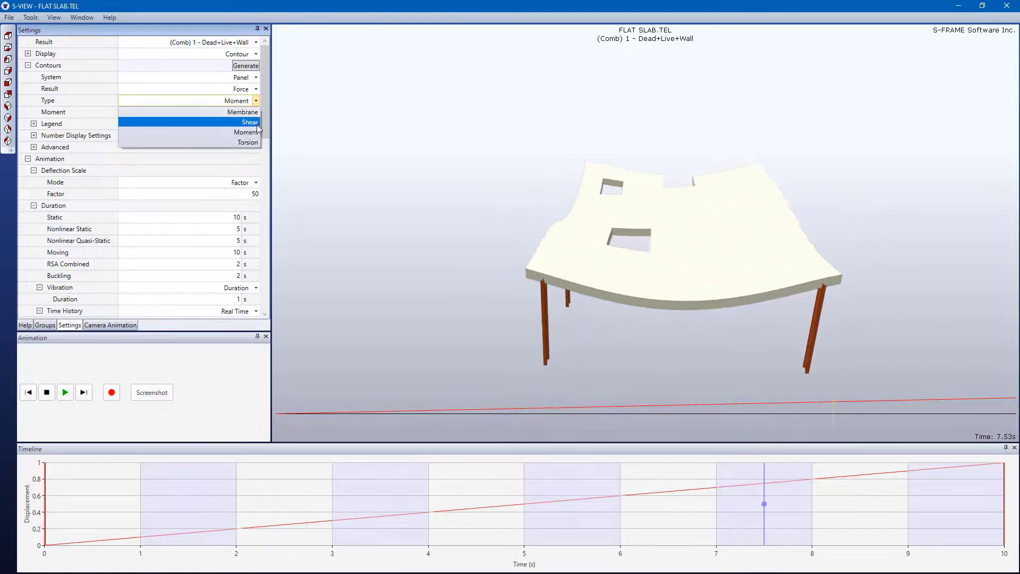
pyautogui.click(256, 123)
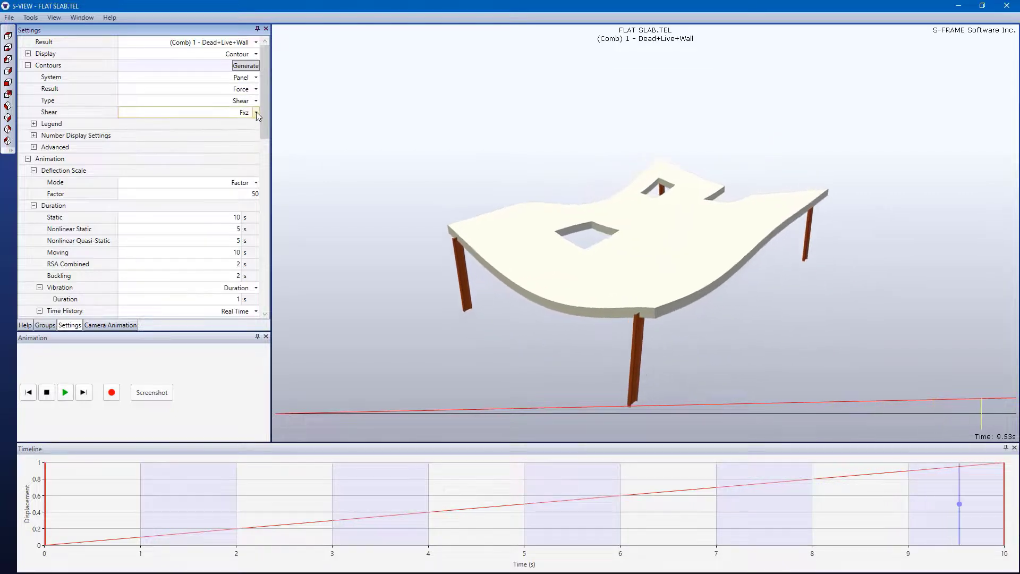
# Generate the Fxz contour (legend 1338.1403 to -1730.1889 kN/m) and orbit toward a top view
pyautogui.click(256, 66)
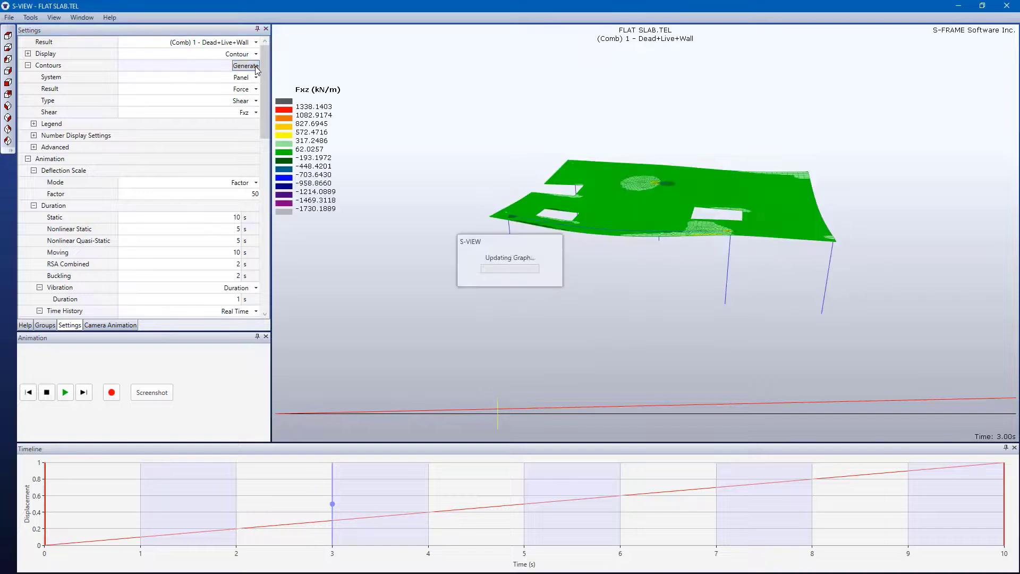
pyautogui.click(588, 190)
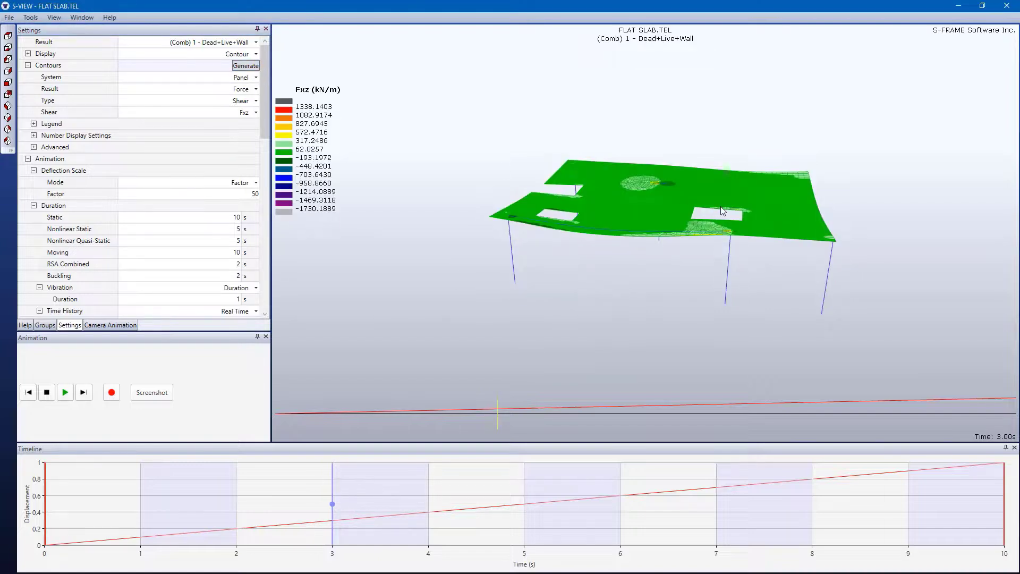
pyautogui.moveTo(721, 207); pyautogui.dragTo(596, 164)
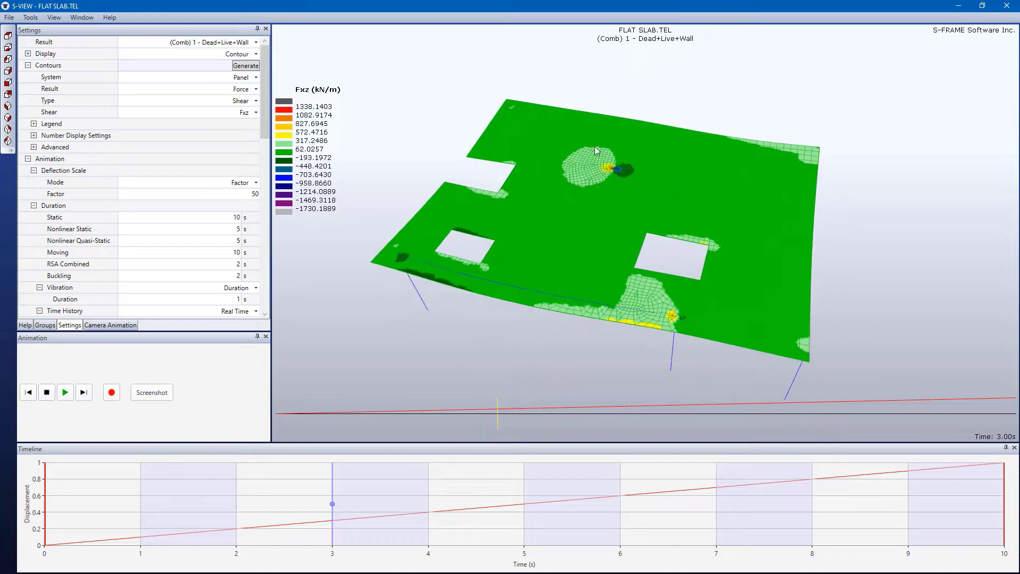